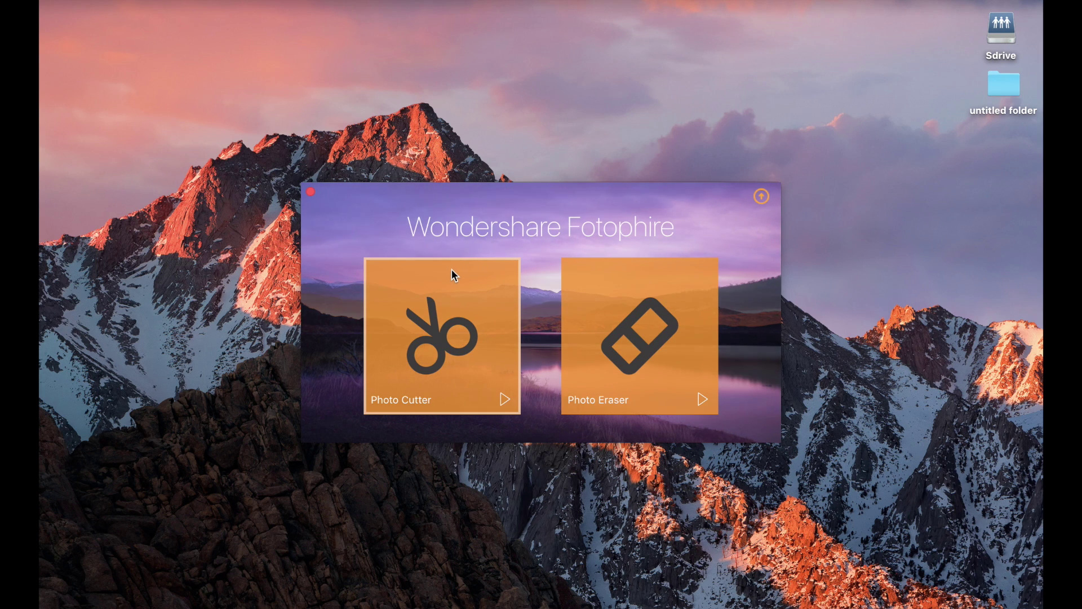
- Launch Photo Cutter and open the photo make preset.jpg from the untitled folder
left_click(449, 303)
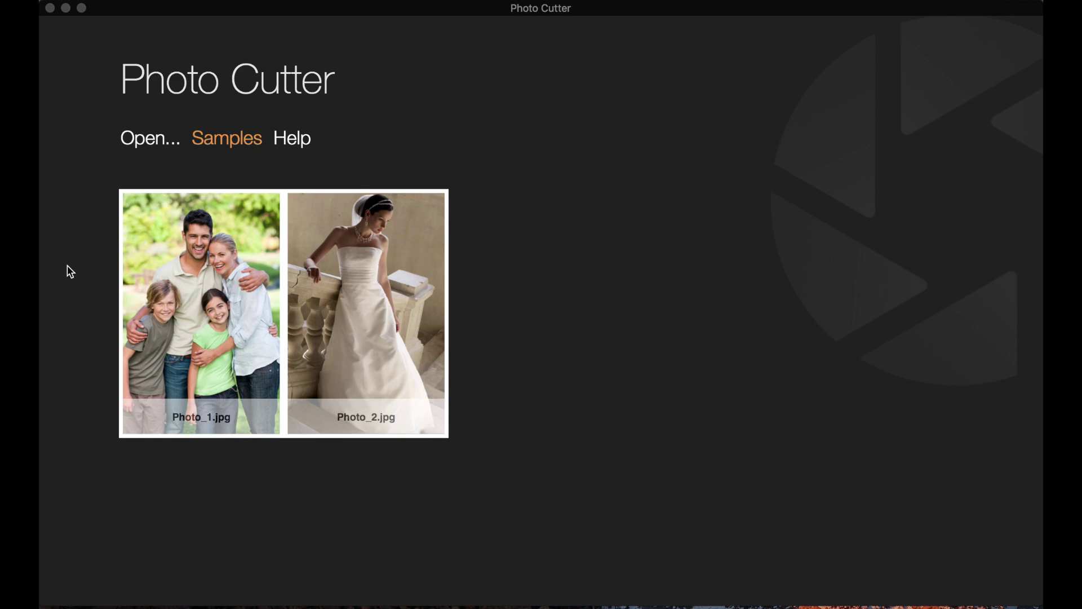
mouse_move(312, 244)
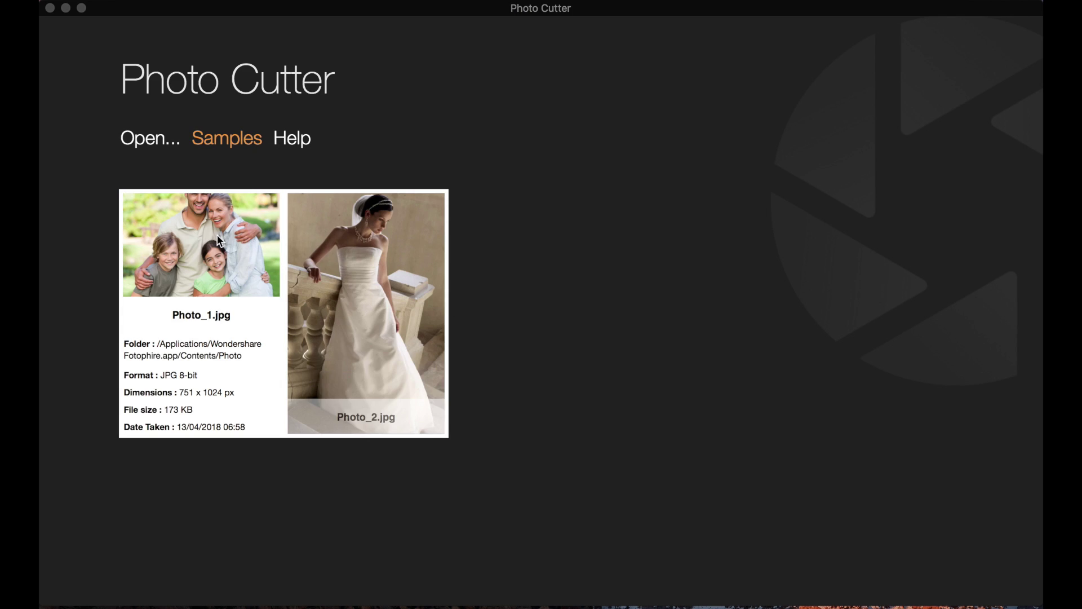
left_click(138, 141)
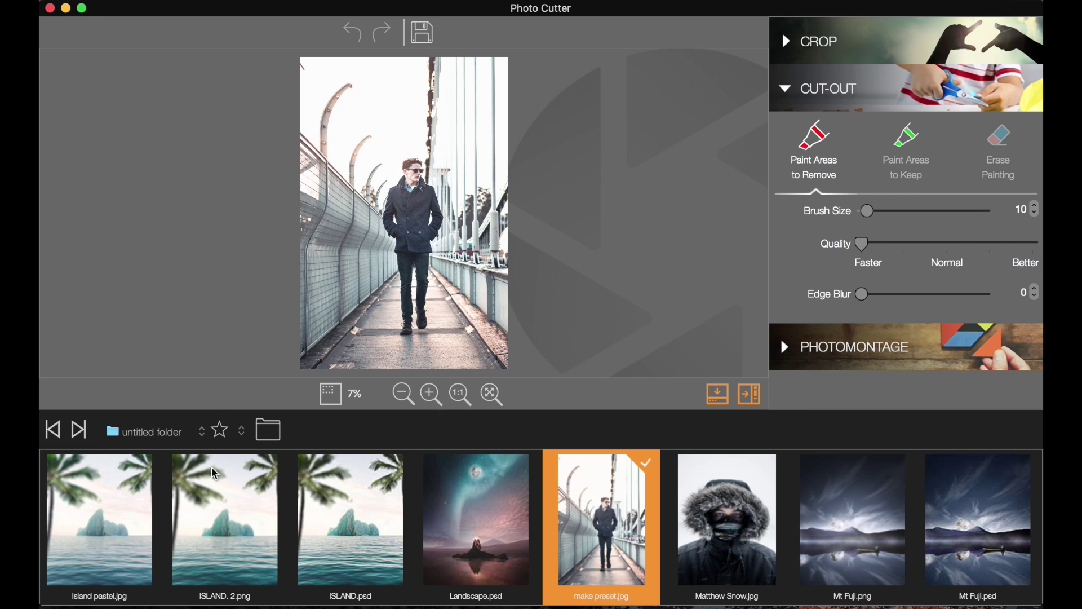
- Hide the photo thumbnail strip, and hide and restore the editing tools sidebar
left_click(717, 402)
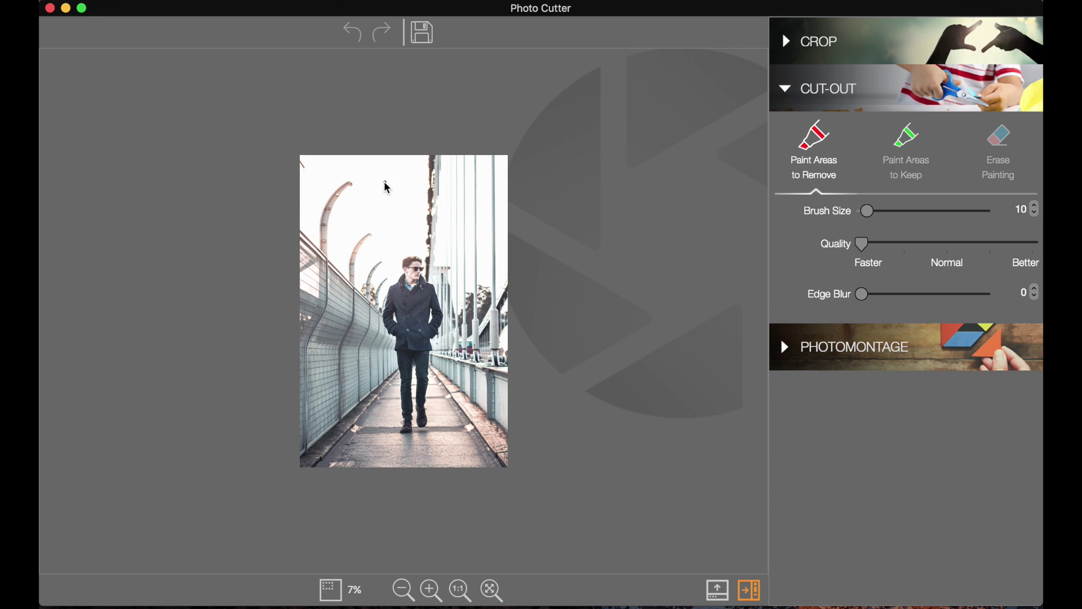
left_click(751, 592)
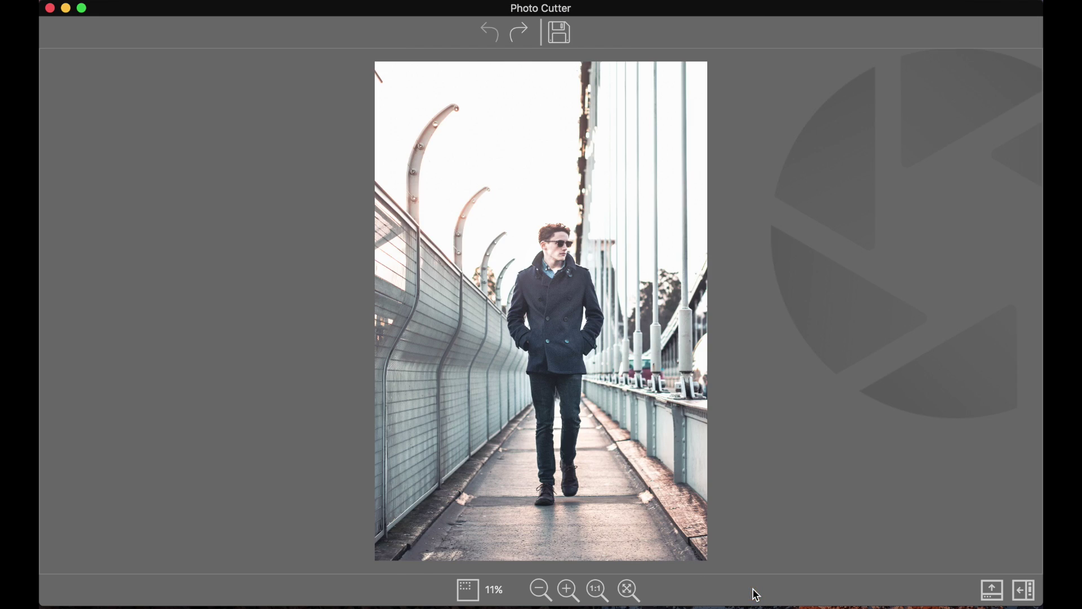
left_click(1025, 592)
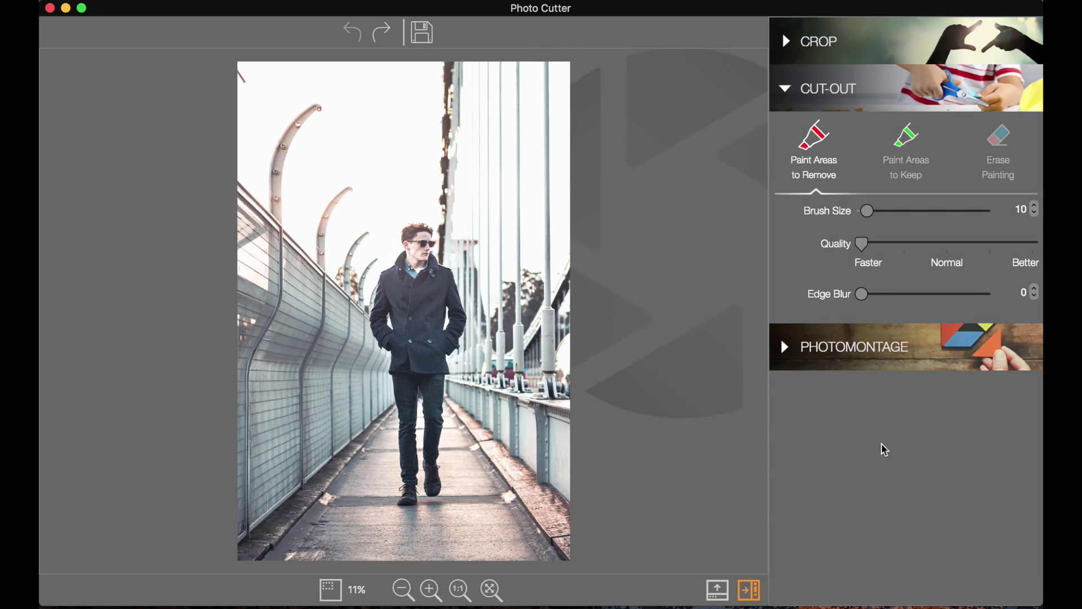
- Crop the photo in portrait orientation to the 4:5 format, moving the crop frame slightly down over the walking man
left_click(787, 91)
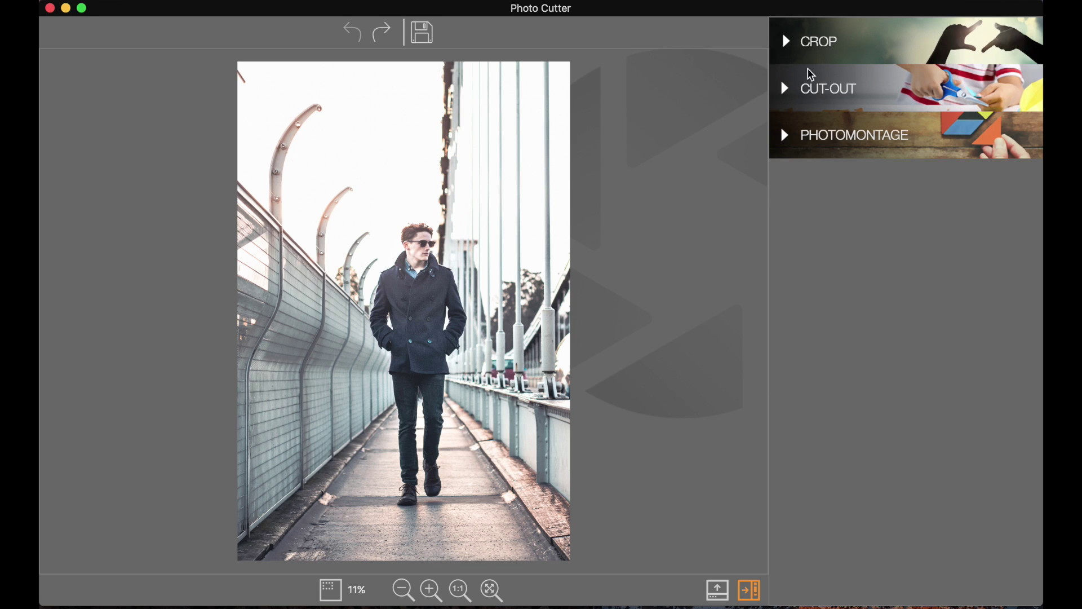
left_click(788, 43)
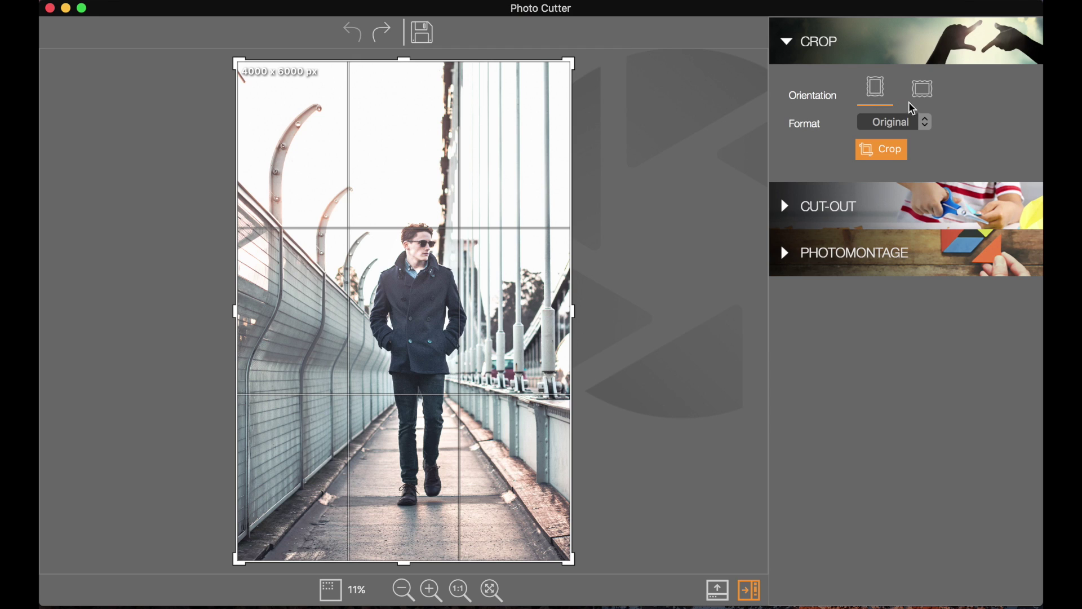
left_click(921, 89)
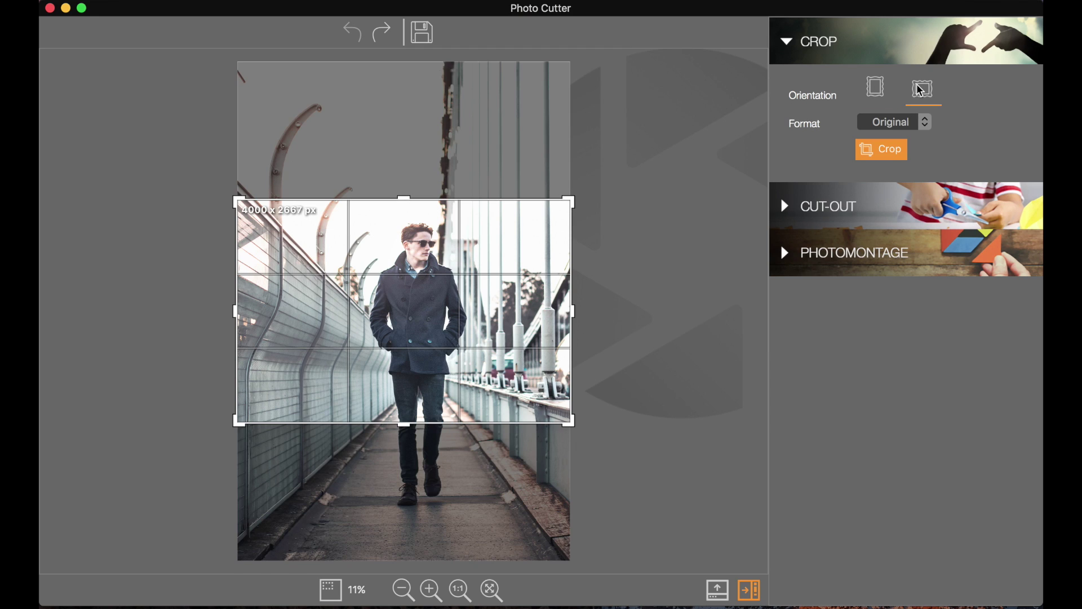
left_click(874, 96)
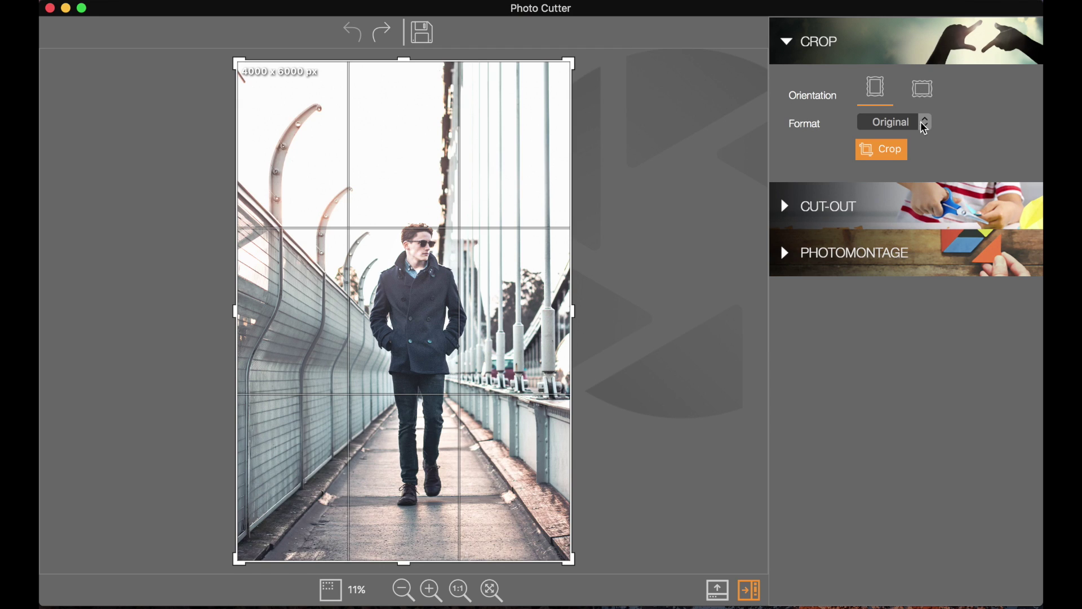
left_click(921, 123)
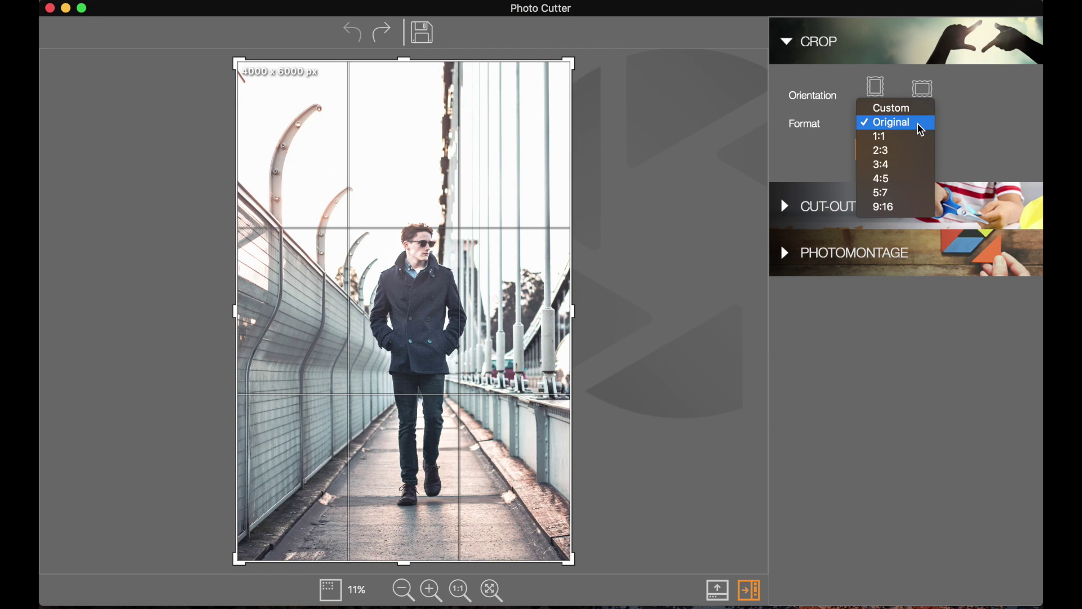
left_click(889, 178)
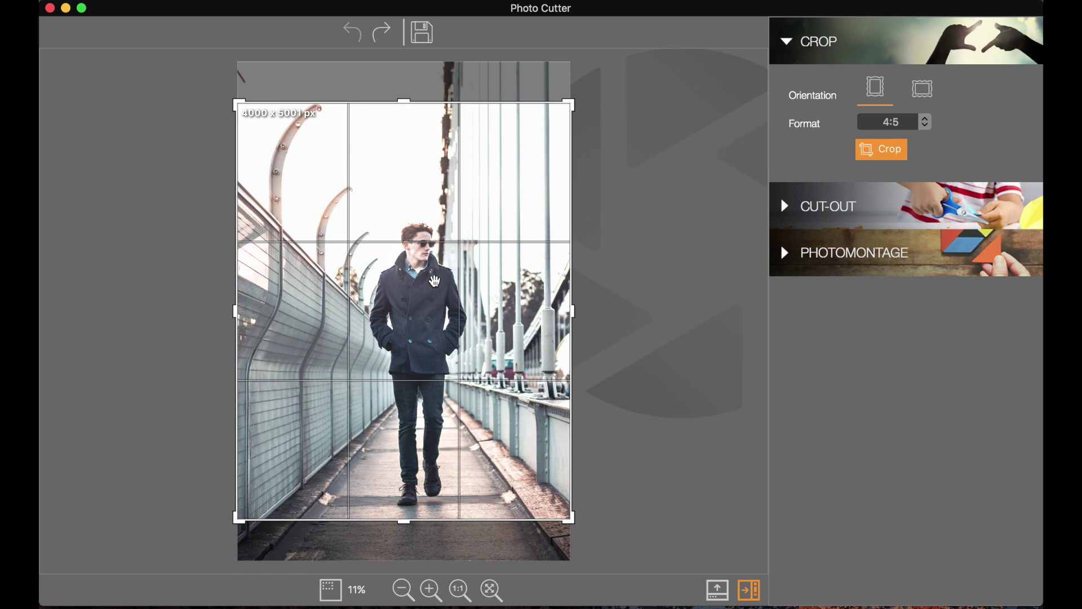
mouse_move(438, 330)
left_mouse_down()
mouse_move(438, 297)
mouse_move(439, 355)
mouse_move(441, 326)
mouse_move(444, 342)
left_mouse_up()
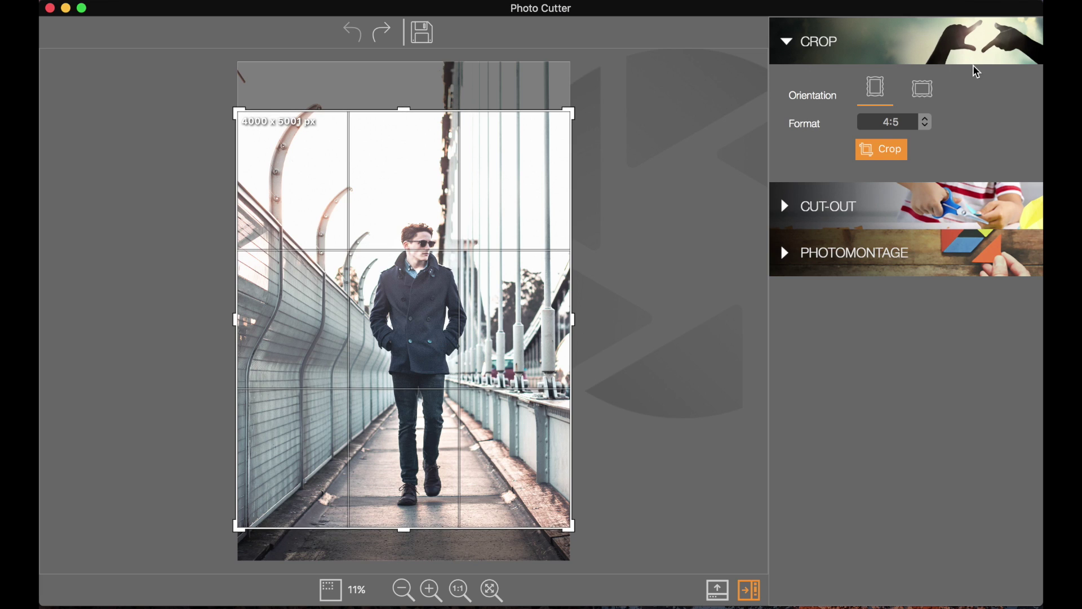
left_click(893, 151)
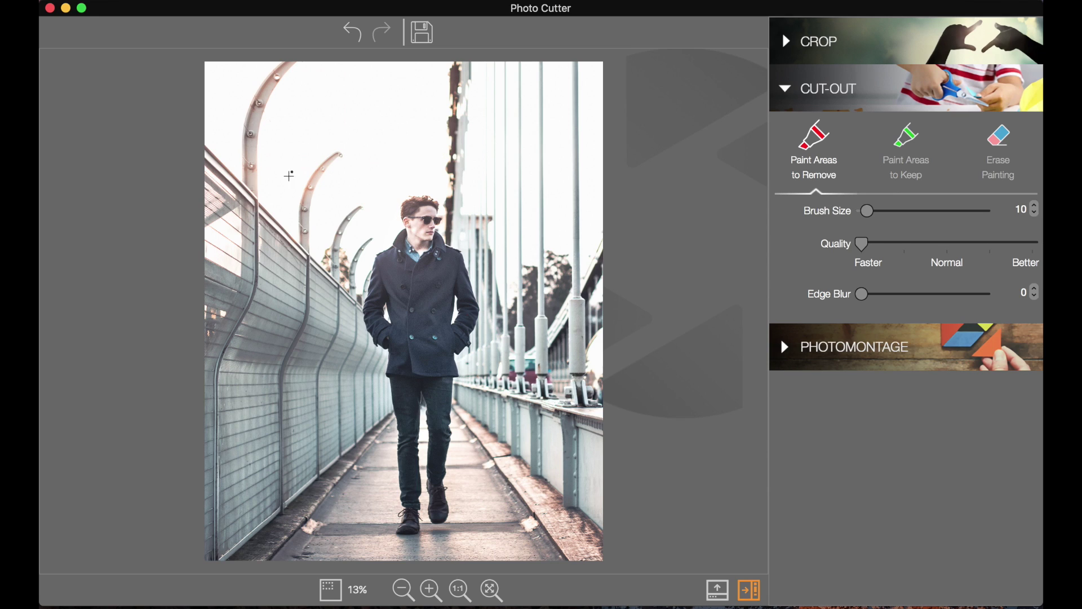
- Paint the sky beside the man and between the bridge cables as areas to remove, using brush size 10
mouse_move(277, 192)
left_mouse_down()
mouse_move(302, 119)
mouse_move(345, 117)
mouse_move(376, 141)
mouse_move(343, 204)
mouse_move(352, 189)
mouse_move(382, 181)
mouse_move(360, 235)
mouse_move(392, 188)
mouse_move(408, 117)
mouse_move(326, 89)
mouse_move(294, 111)
left_mouse_up()
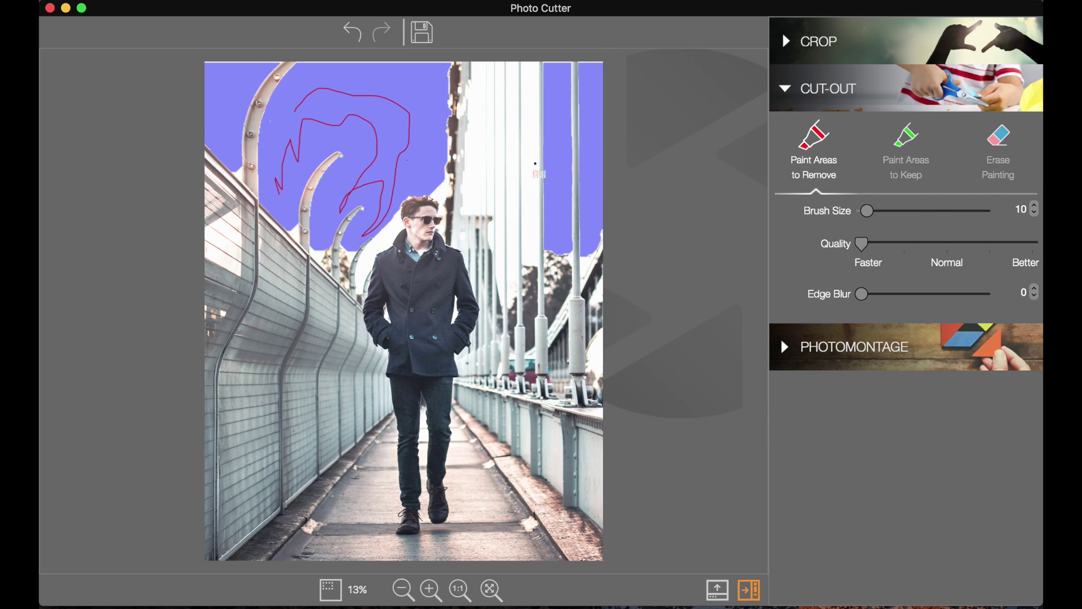
mouse_move(527, 117)
left_mouse_down()
mouse_move(530, 251)
mouse_move(529, 83)
left_mouse_up()
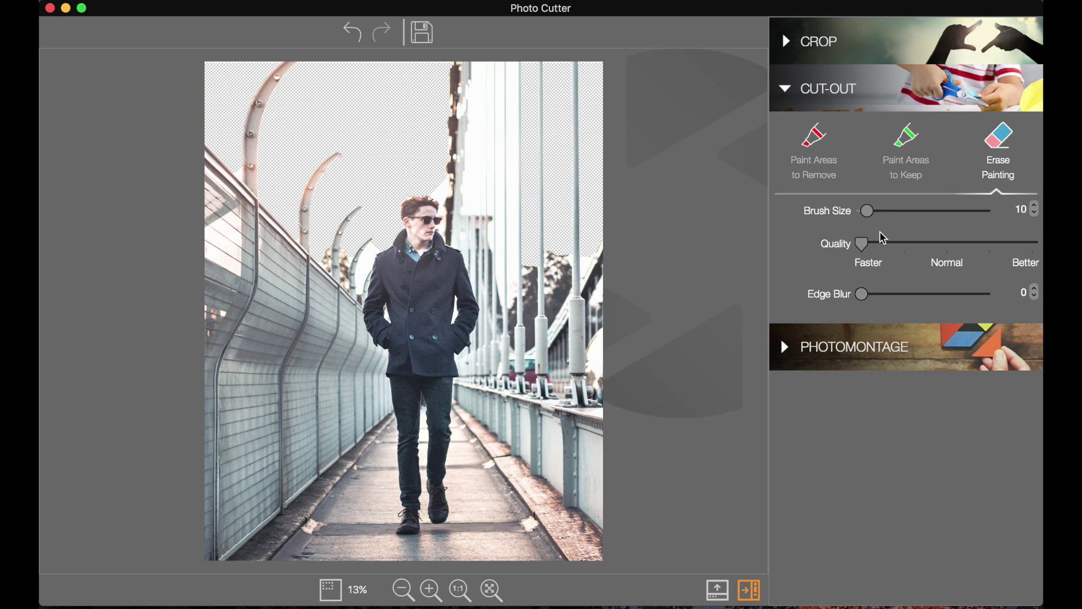
- Set the removal brush size to 120 and the cut-out's edge blur to 99
left_click(822, 147)
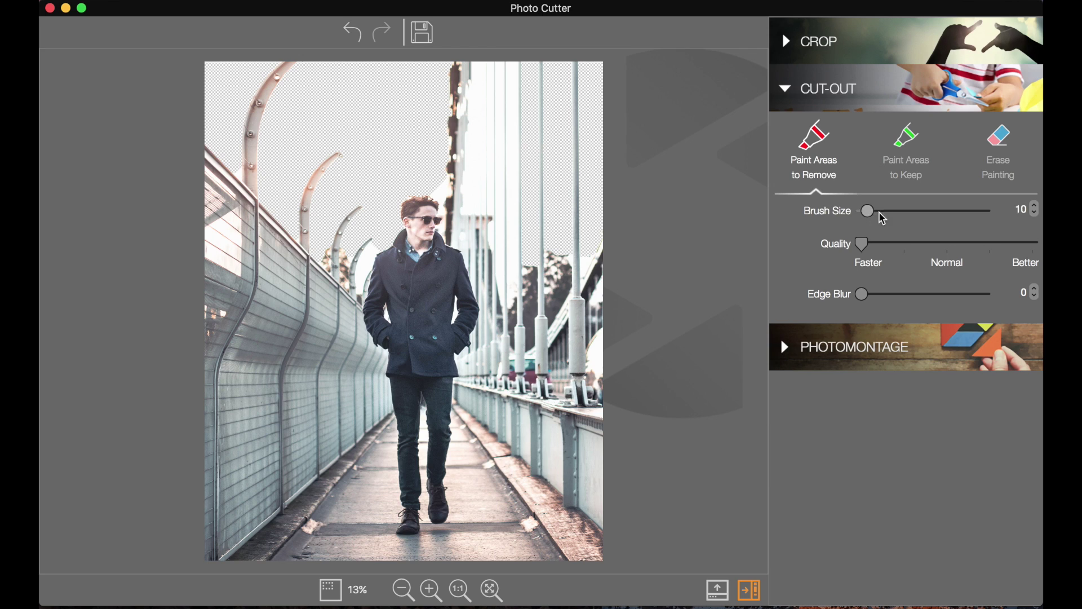
left_click_drag(883, 217, 936, 212)
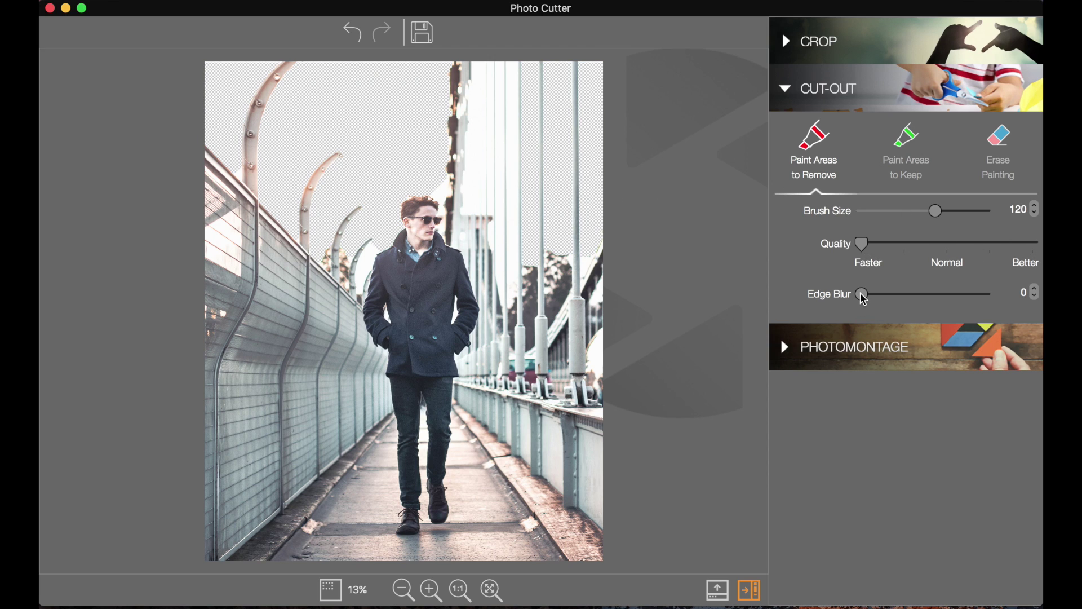
left_click_drag(866, 302, 986, 299)
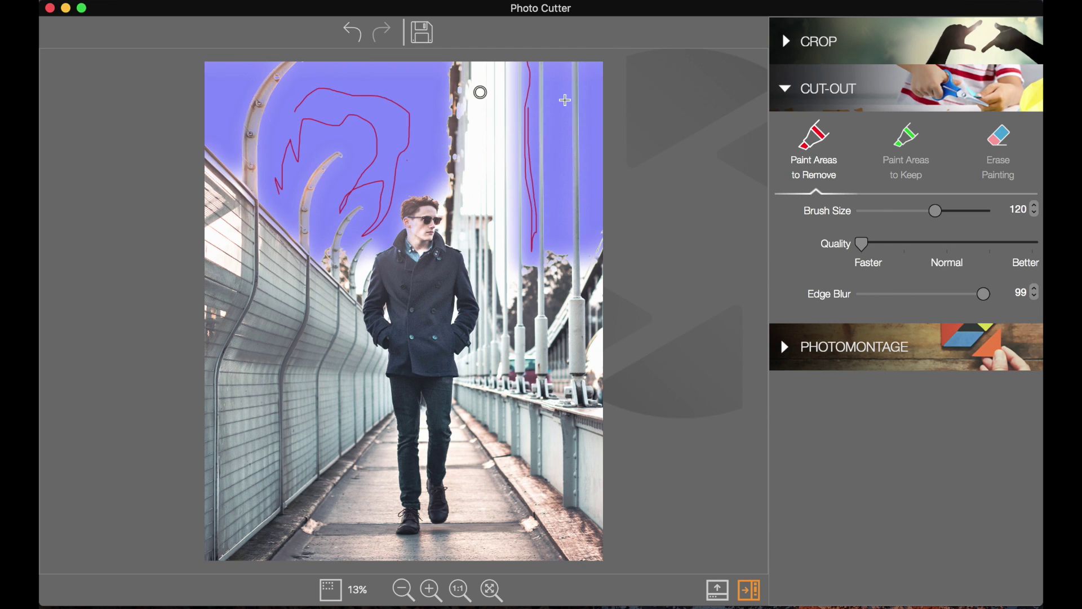
- Erase the painted removal strokes from the sky on the fence side of the man
left_click(1004, 152)
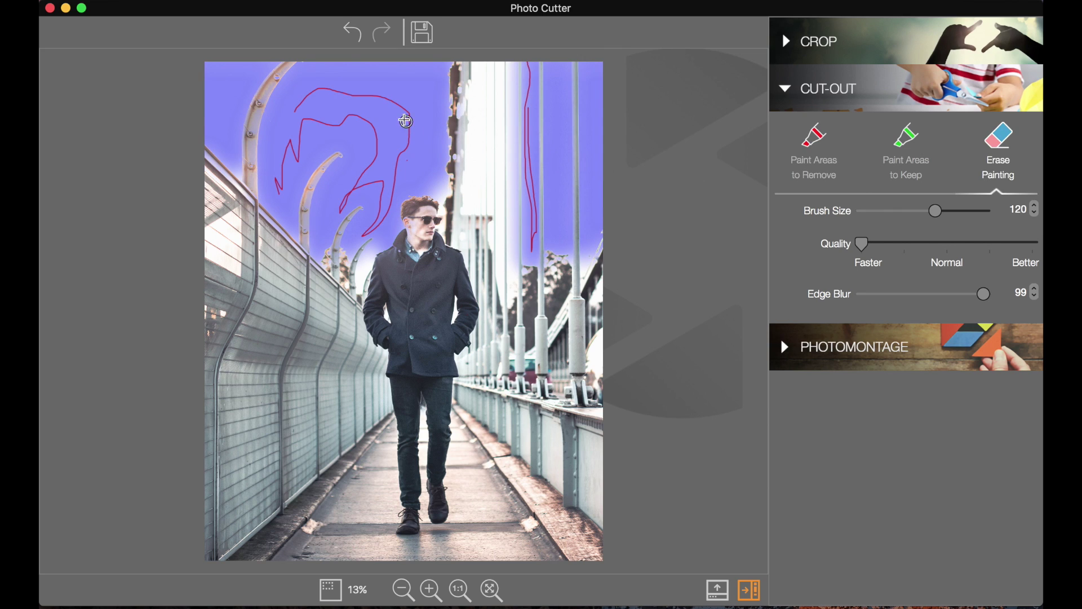
mouse_move(383, 97)
left_mouse_down()
mouse_move(405, 140)
mouse_move(409, 122)
mouse_move(408, 110)
mouse_move(402, 161)
mouse_move(356, 119)
mouse_move(302, 130)
mouse_move(284, 182)
left_mouse_up()
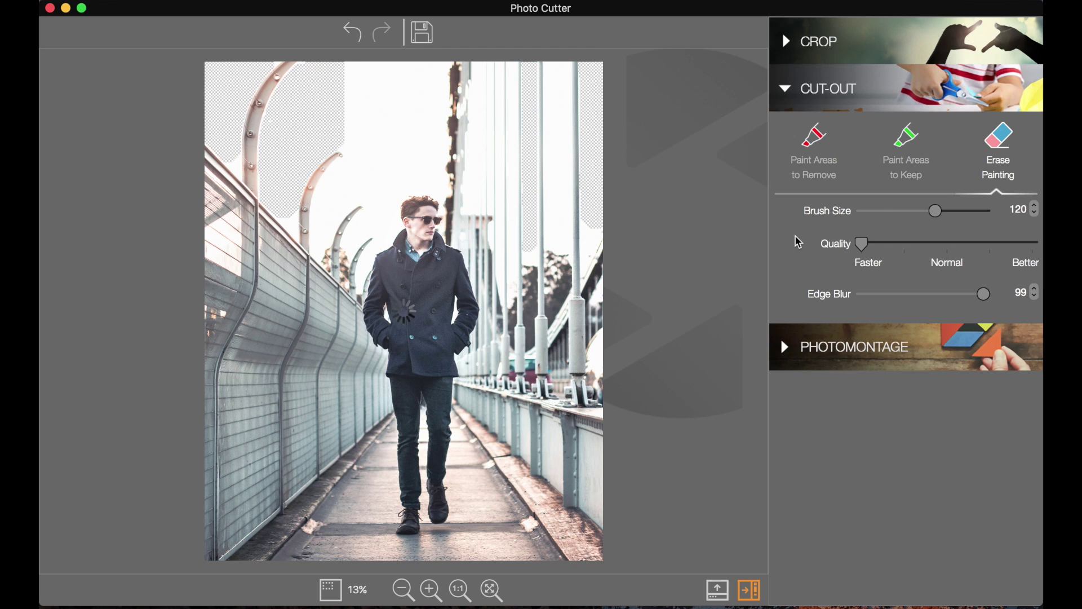
- Paint the whole man, from shoes and trousers to coat and head, as an area to keep
left_click(908, 139)
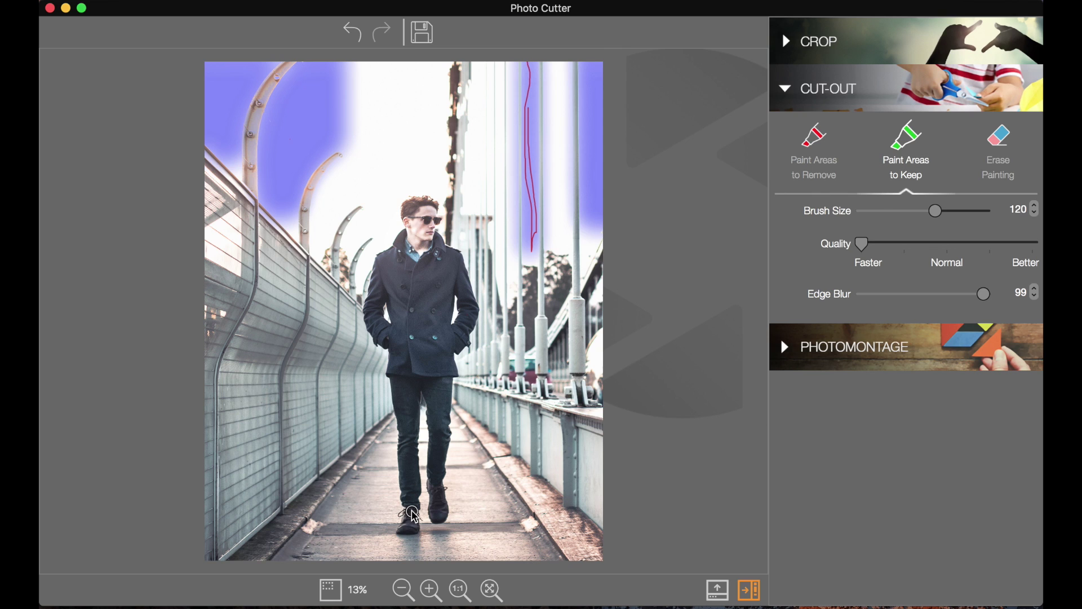
left_click(431, 589)
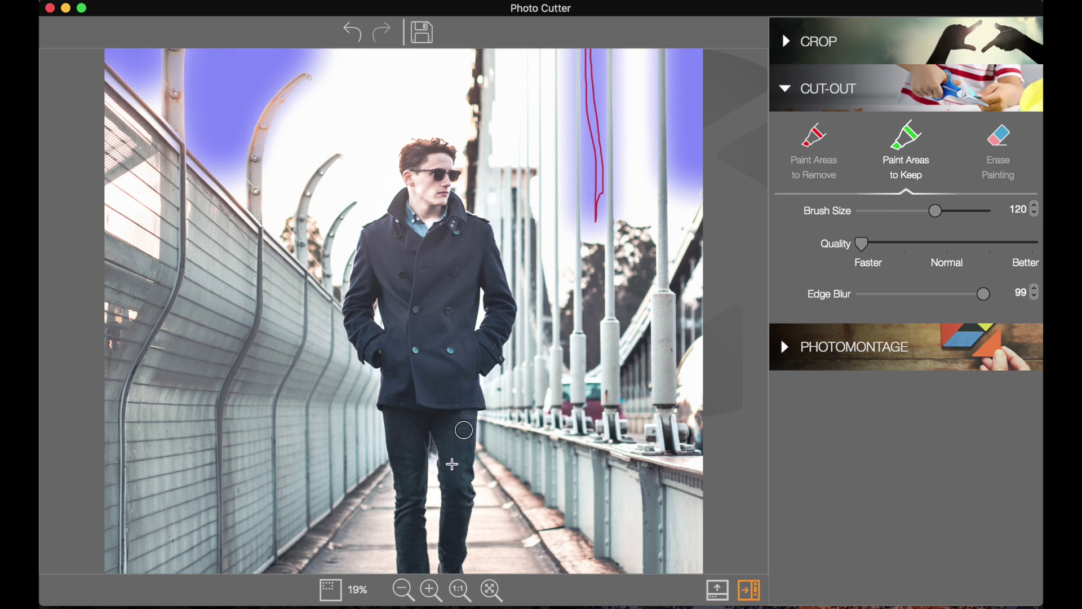
left_click(331, 590)
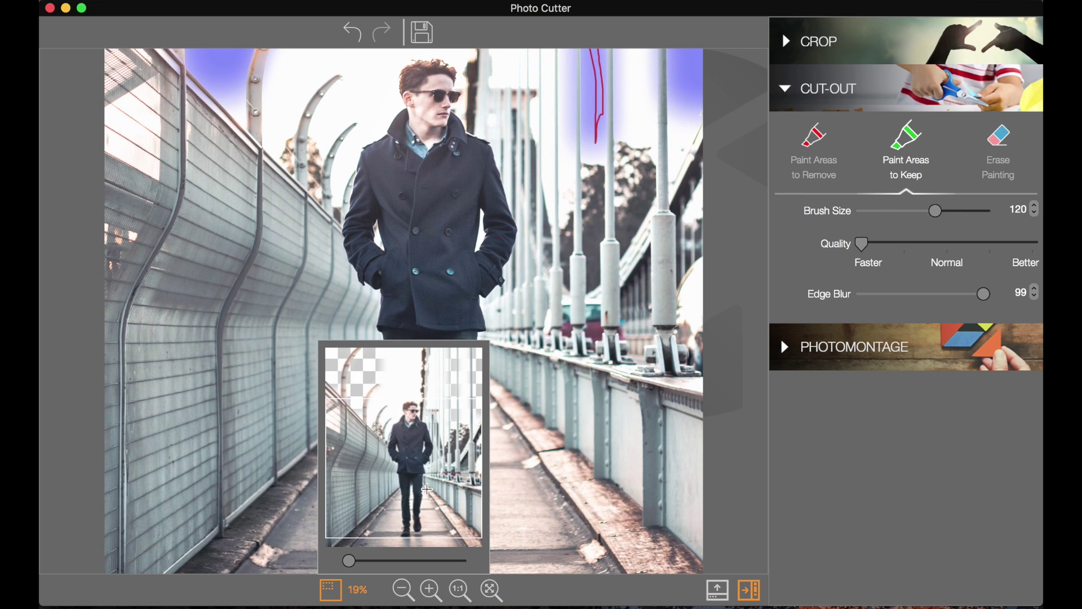
left_click(331, 589)
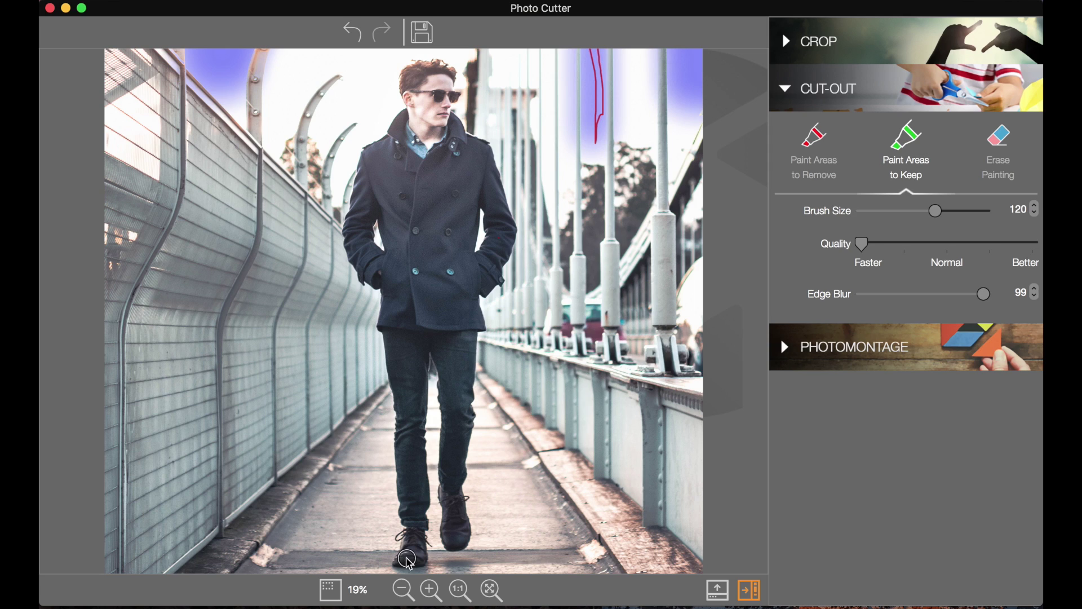
mouse_move(412, 556)
left_mouse_down()
mouse_move(398, 319)
mouse_move(416, 331)
mouse_move(412, 441)
mouse_move(387, 319)
mouse_move(390, 226)
mouse_move(368, 207)
mouse_move(352, 232)
mouse_move(369, 274)
mouse_move(381, 272)
mouse_move(363, 238)
mouse_move(365, 203)
mouse_move(355, 222)
mouse_move(363, 175)
mouse_move(399, 133)
mouse_move(376, 183)
mouse_move(386, 200)
mouse_move(391, 154)
mouse_move(377, 189)
mouse_move(398, 248)
mouse_move(401, 155)
mouse_move(418, 107)
mouse_move(411, 78)
mouse_move(435, 72)
mouse_move(446, 79)
mouse_move(433, 119)
mouse_move(426, 82)
mouse_move(441, 111)
mouse_move(418, 147)
mouse_move(416, 225)
left_mouse_up()
mouse_move(408, 289)
left_mouse_down()
mouse_move(406, 319)
mouse_move(423, 309)
mouse_move(450, 360)
mouse_move(441, 346)
left_mouse_up()
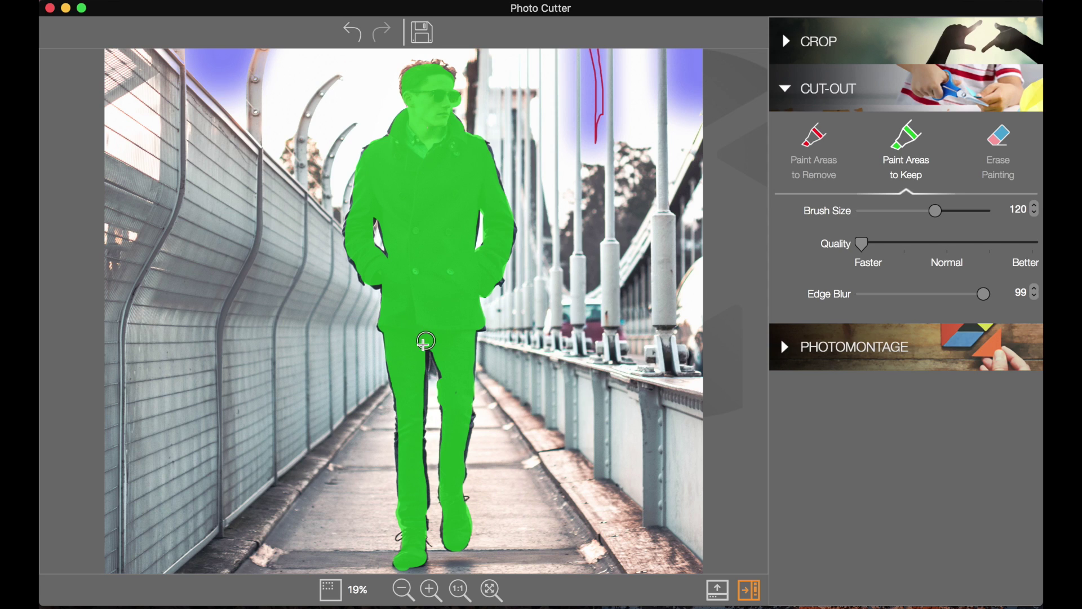
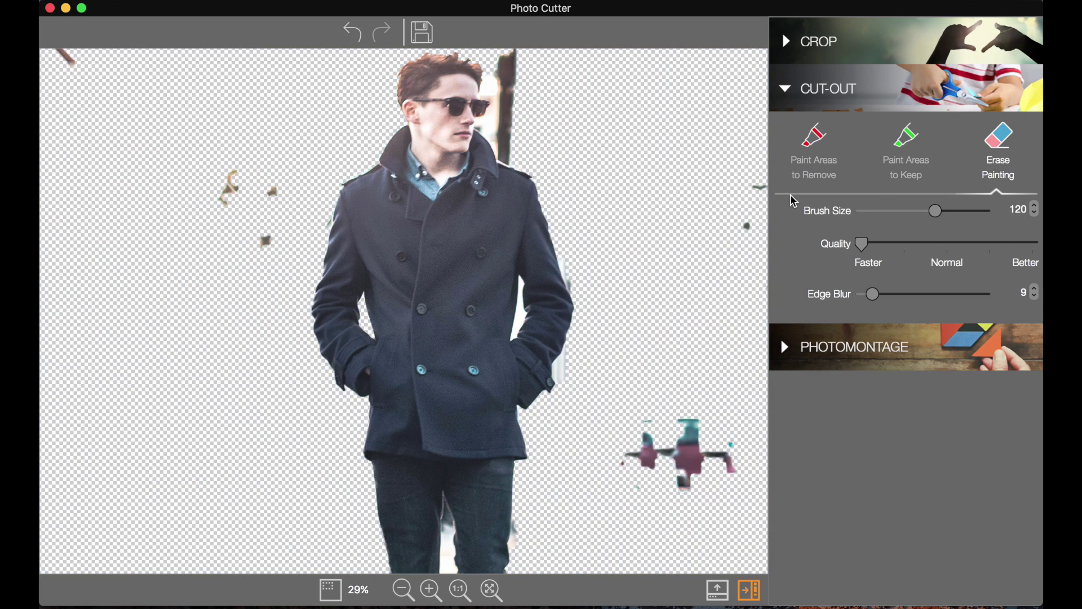
- Crop the cut-out image more tightly around the man, keeping portrait orientation and the Original format
left_click(784, 42)
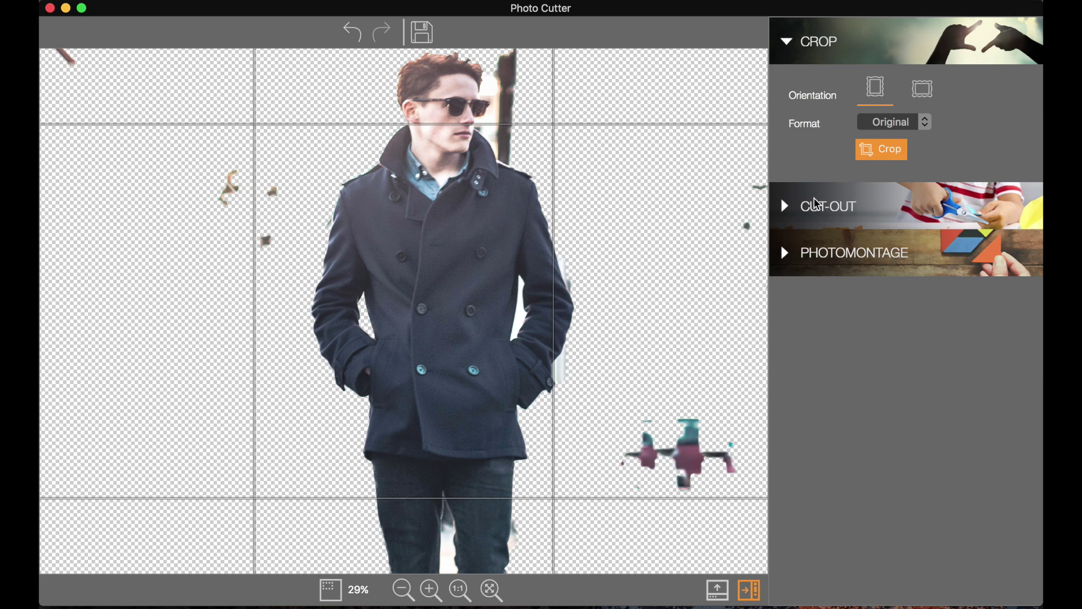
left_click(403, 590)
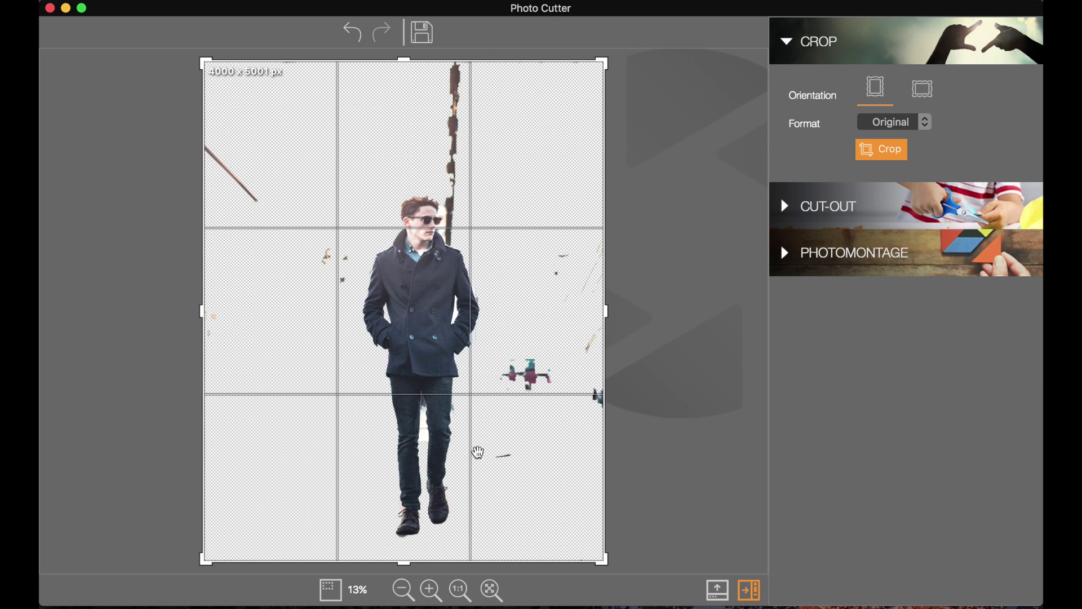
left_click_drag(203, 61, 318, 106)
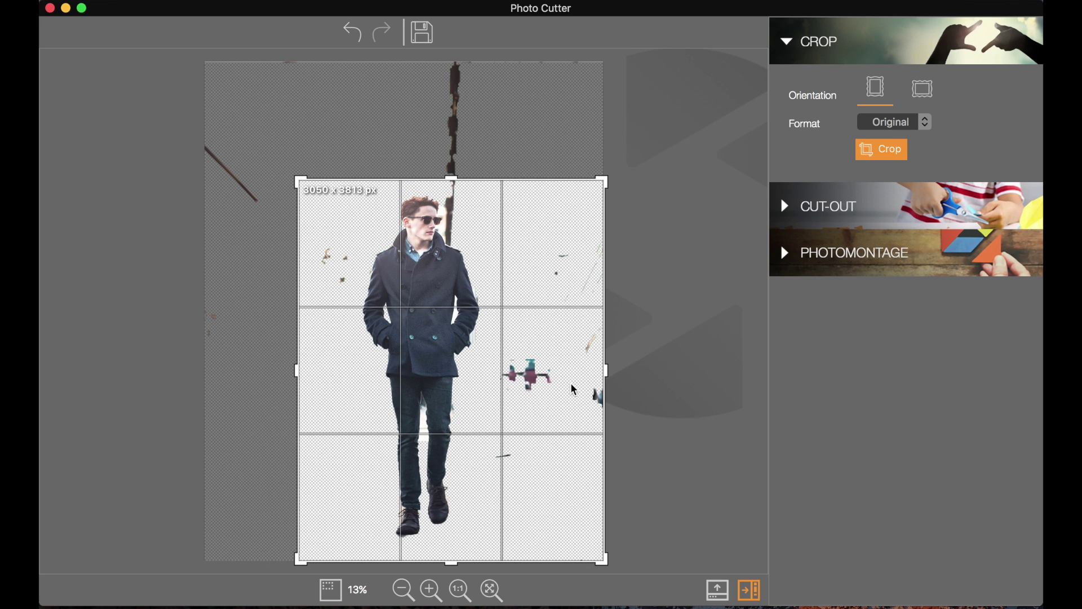
mouse_move(606, 373)
left_mouse_down()
mouse_move(550, 370)
mouse_move(588, 382)
left_mouse_up()
mouse_move(515, 371)
left_mouse_down()
mouse_move(507, 374)
mouse_move(510, 361)
left_mouse_up()
left_click(881, 150)
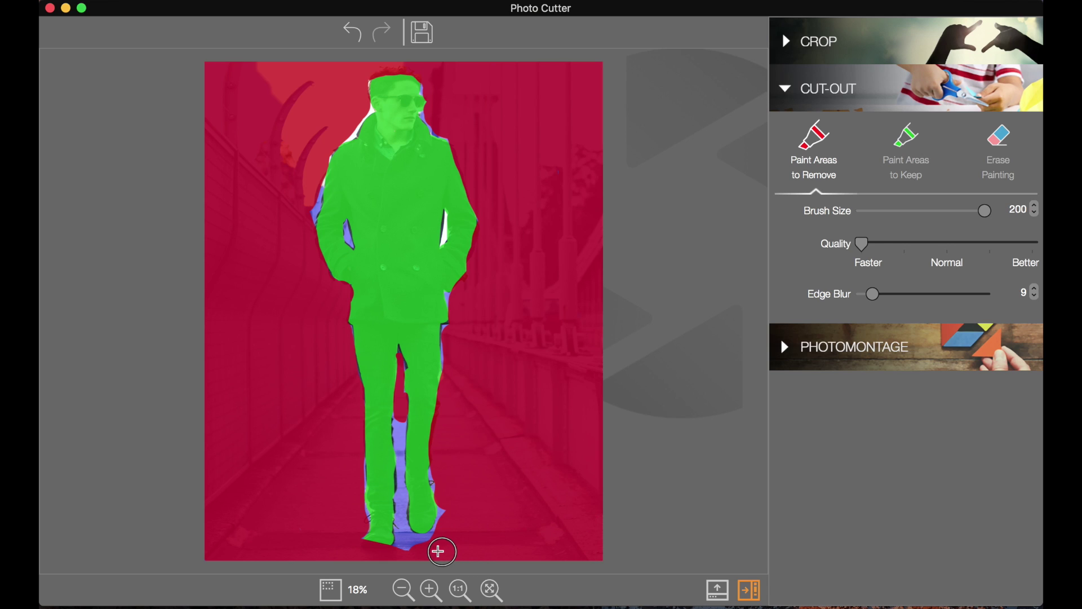
- Paint the leftover ground around the man's shoes for removal with the size 200 brush
mouse_move(423, 551)
left_mouse_down()
mouse_move(406, 543)
mouse_move(423, 547)
left_mouse_up()
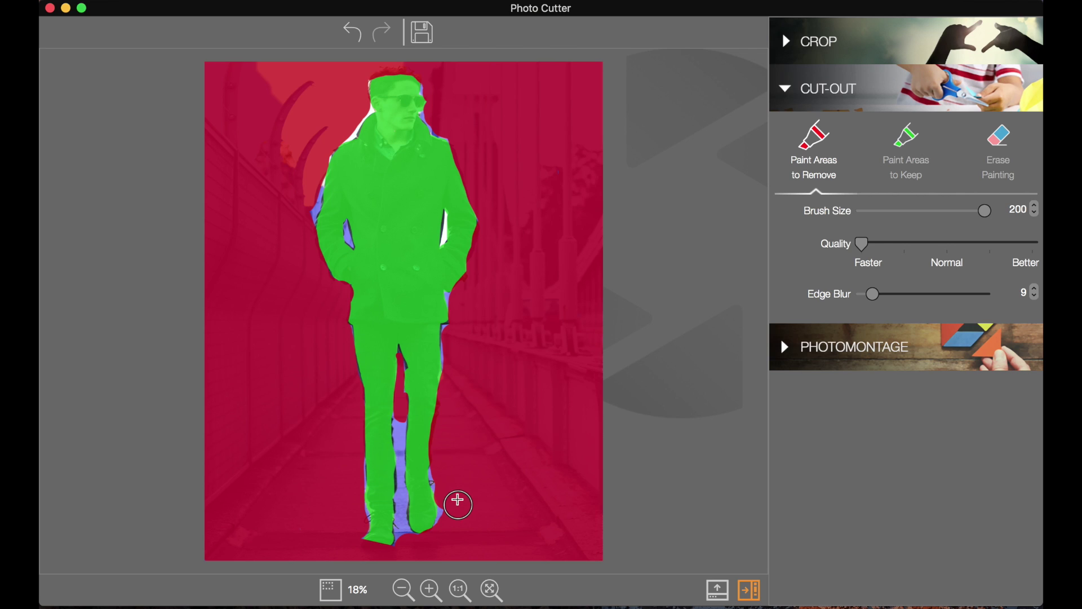
left_click(515, 465)
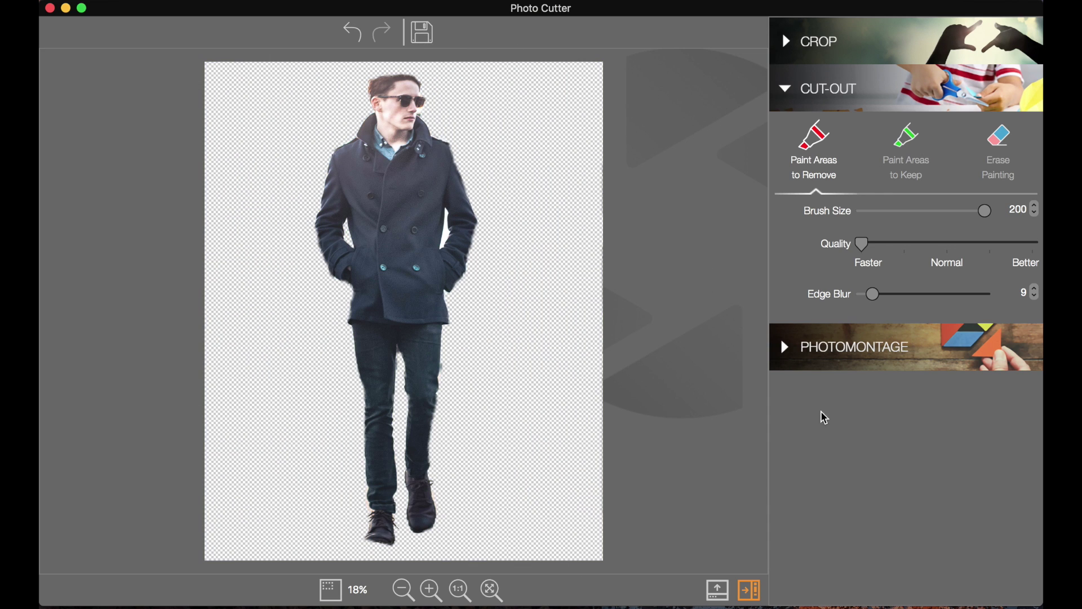
- Place the cut-out man on the moon landscape in Photomontage and scale him down to roughly a quarter of his size
left_click(787, 350)
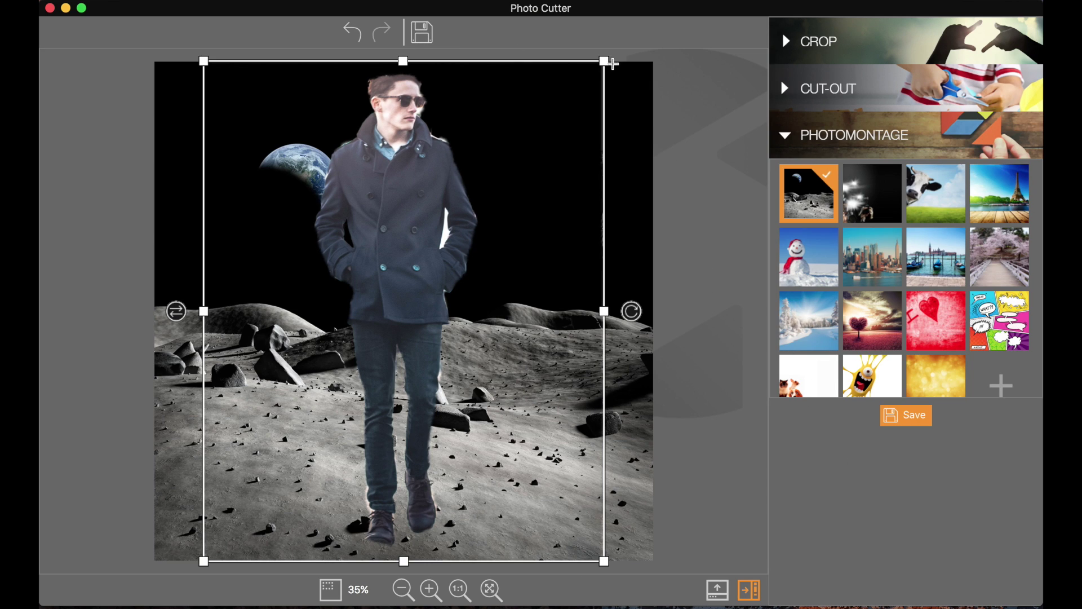
left_click_drag(604, 63, 293, 334)
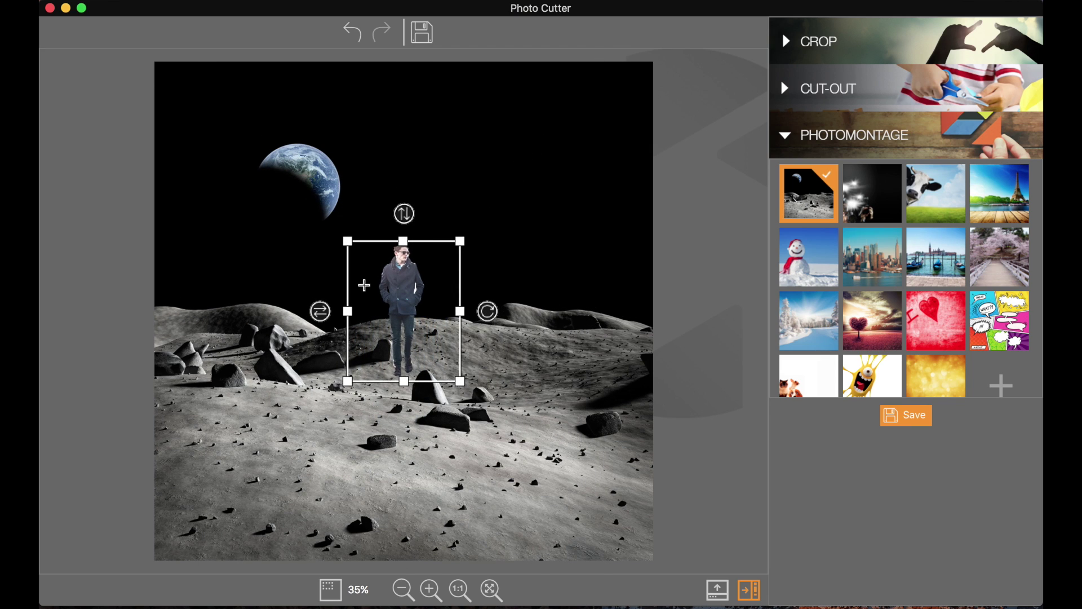
- Move the cut-out man down onto the lunar ground beside the rocks below the Earth and scale him slightly smaller
left_click_drag(402, 299, 307, 368)
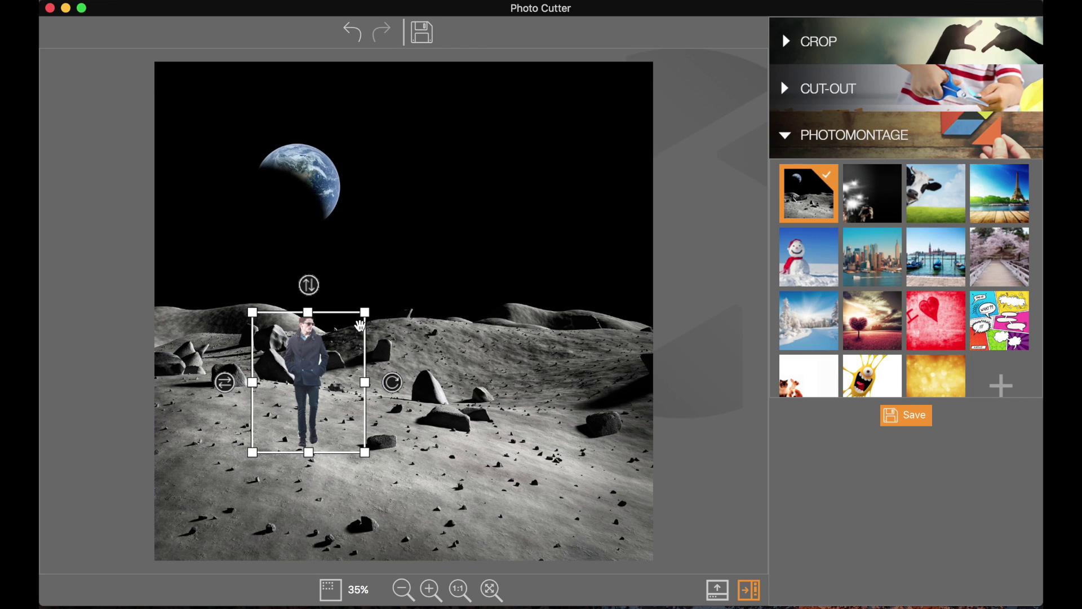
left_click_drag(365, 313, 352, 338)
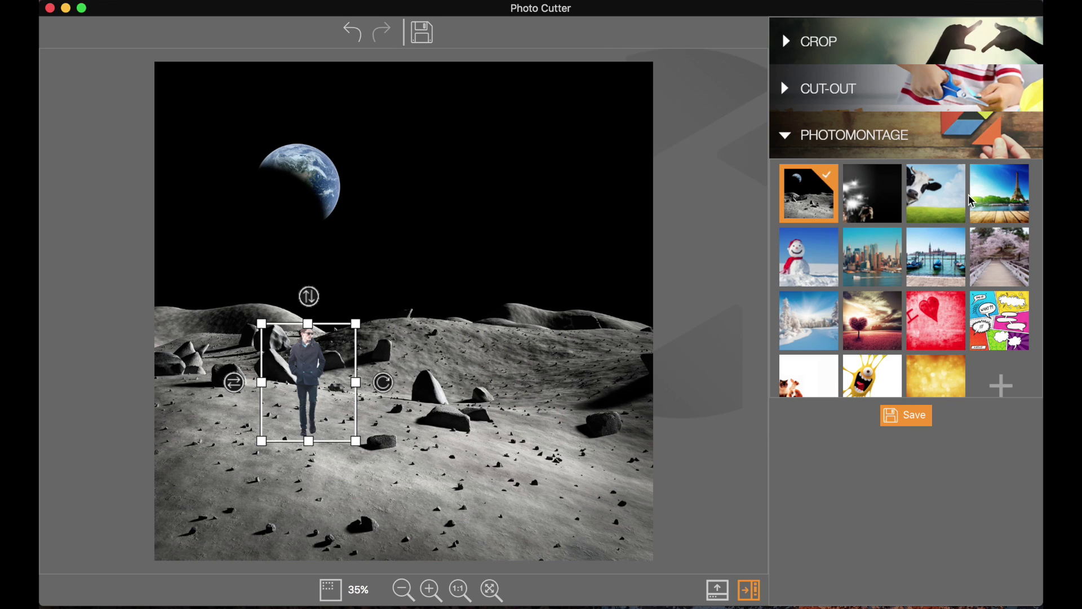
scroll(900, 336, "down", 2)
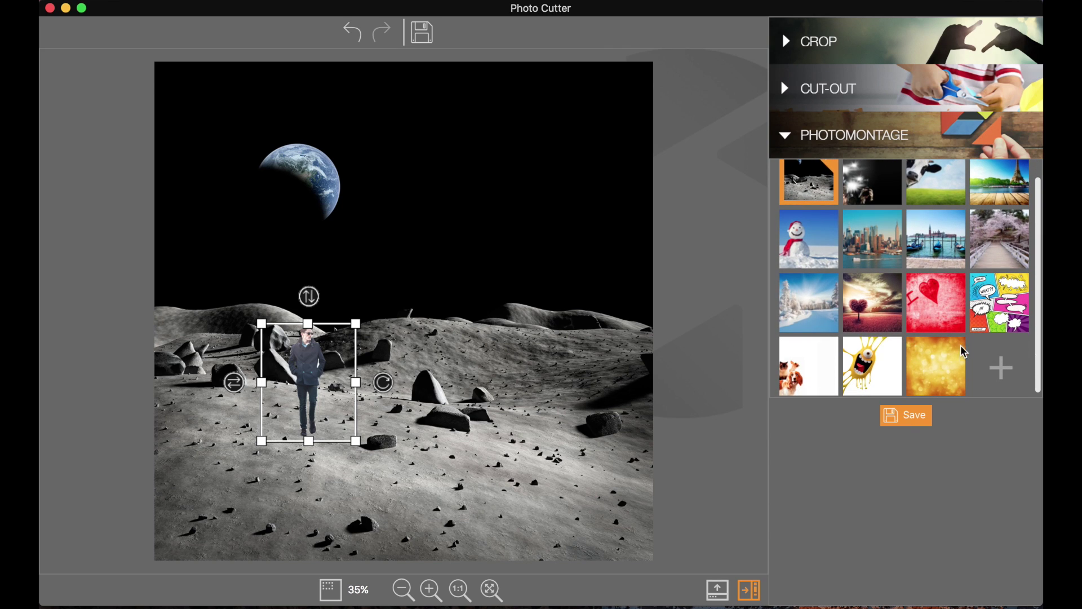
left_click(923, 416)
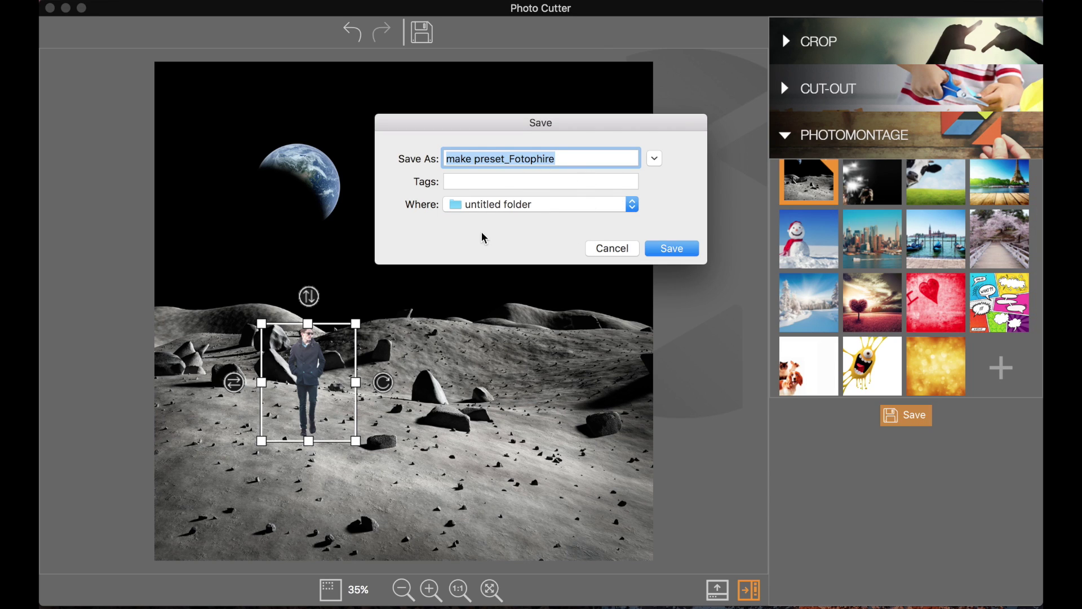
left_click(612, 248)
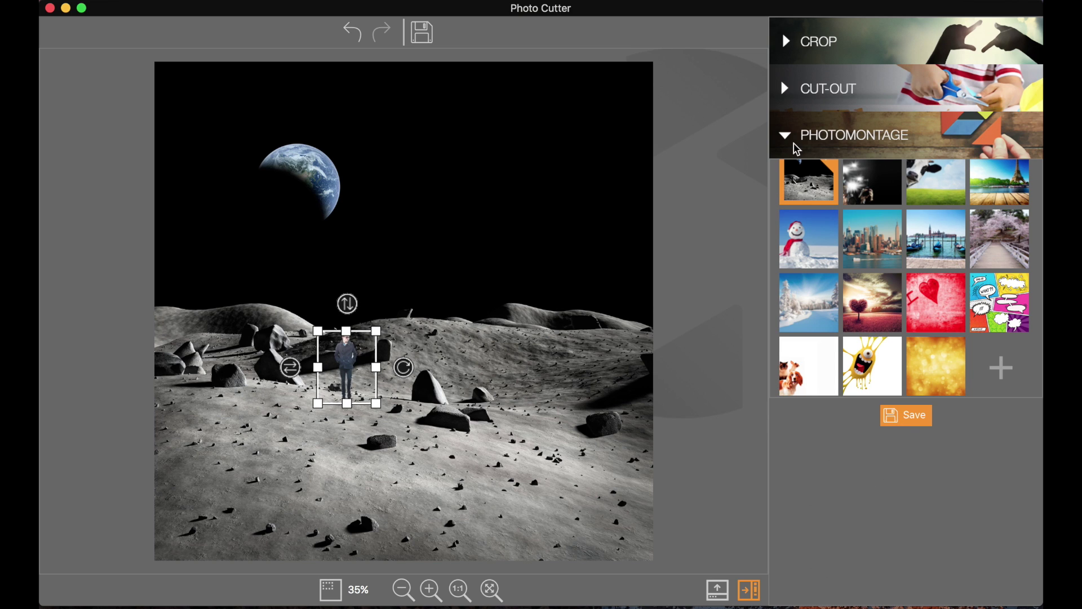
left_click(785, 40)
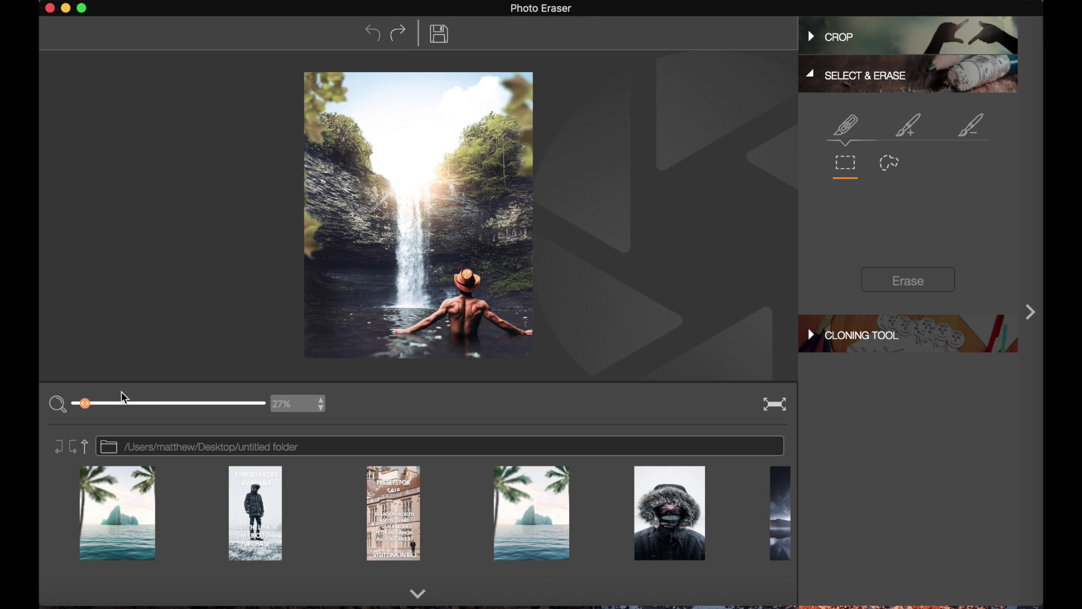
- Examine the Crop formats, the Select & Erase tools and the Cloning Tool settings for the waterfall photo in Photo Eraser
left_click(420, 595)
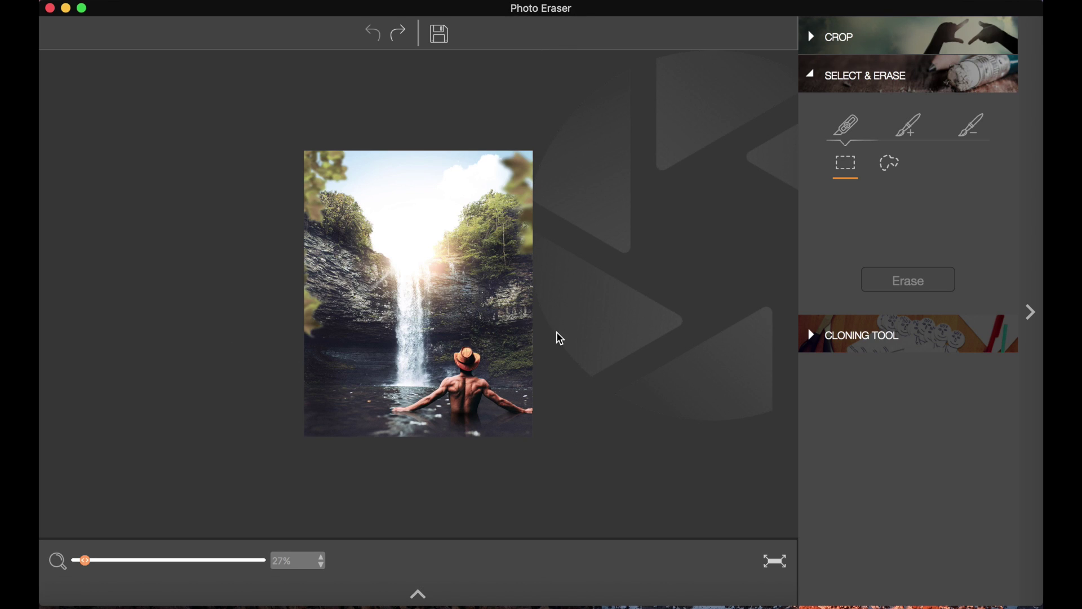
left_click_drag(85, 562, 94, 565)
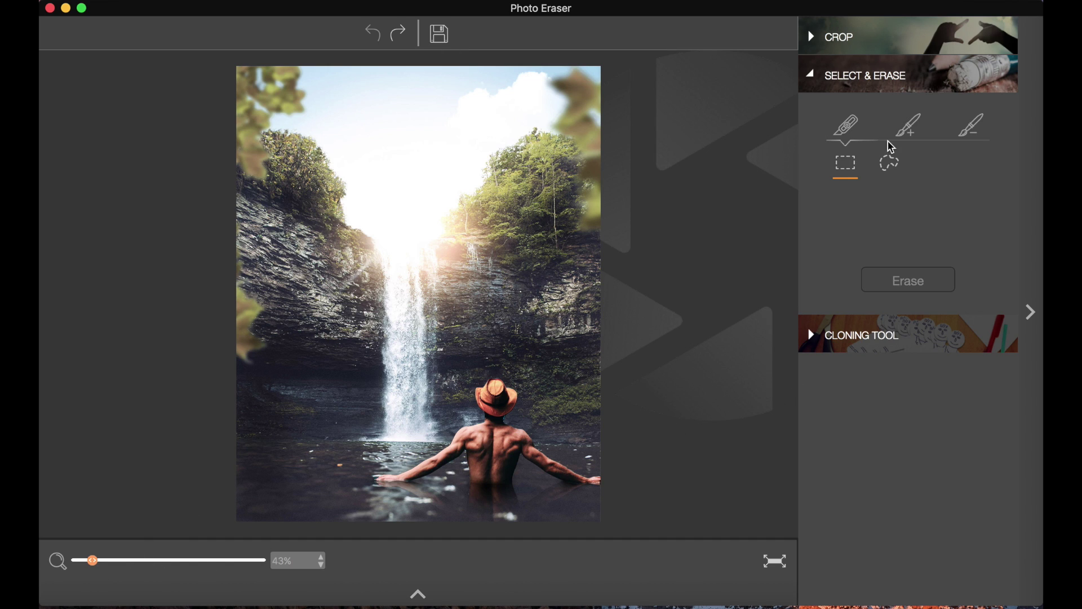
left_click(812, 41)
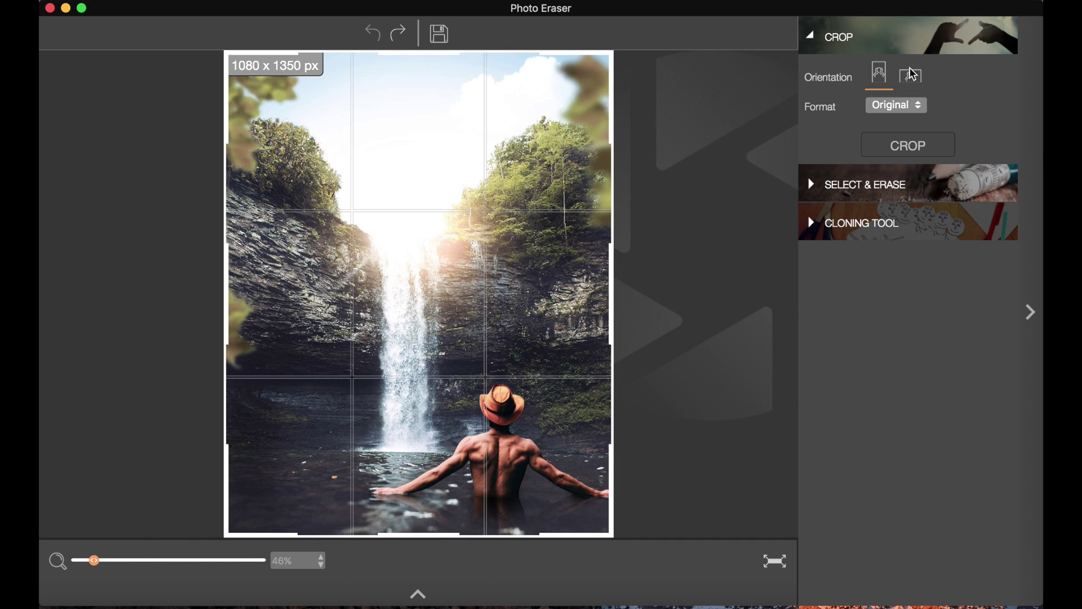
left_click(897, 106)
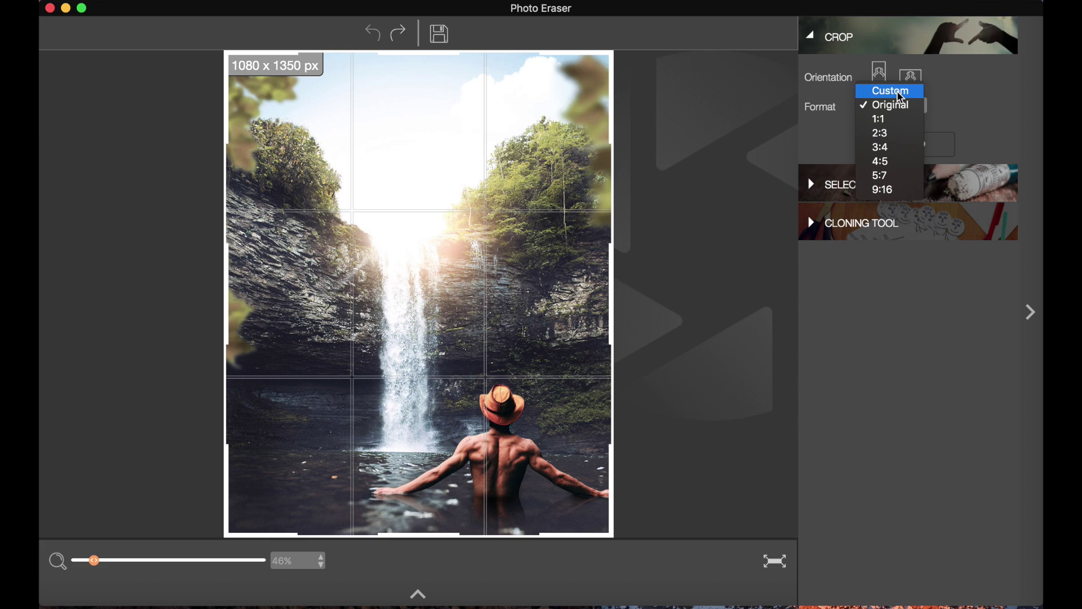
left_click(818, 185)
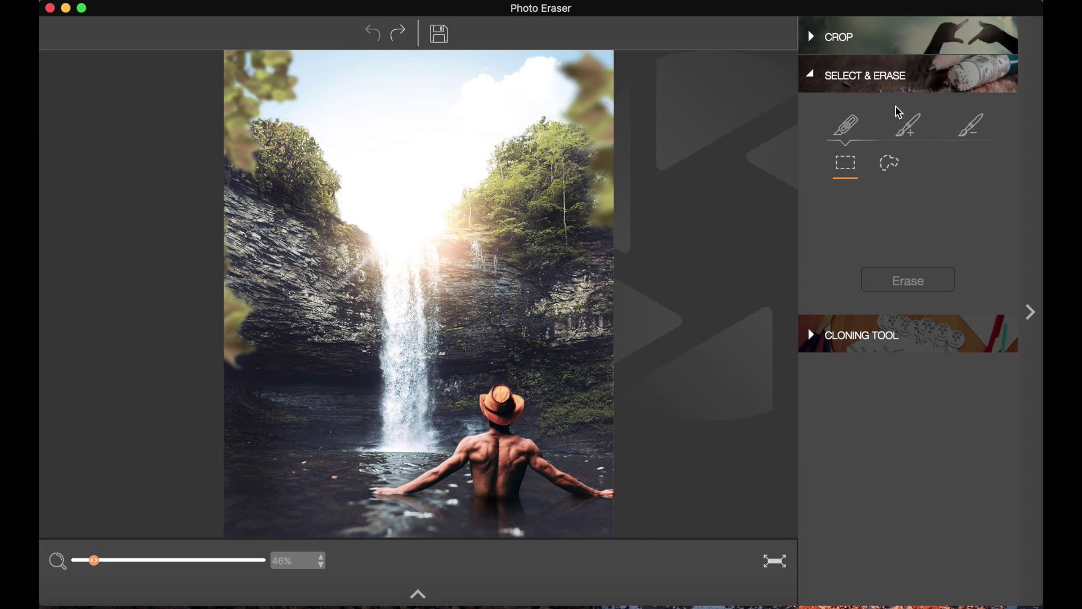
left_click(813, 341)
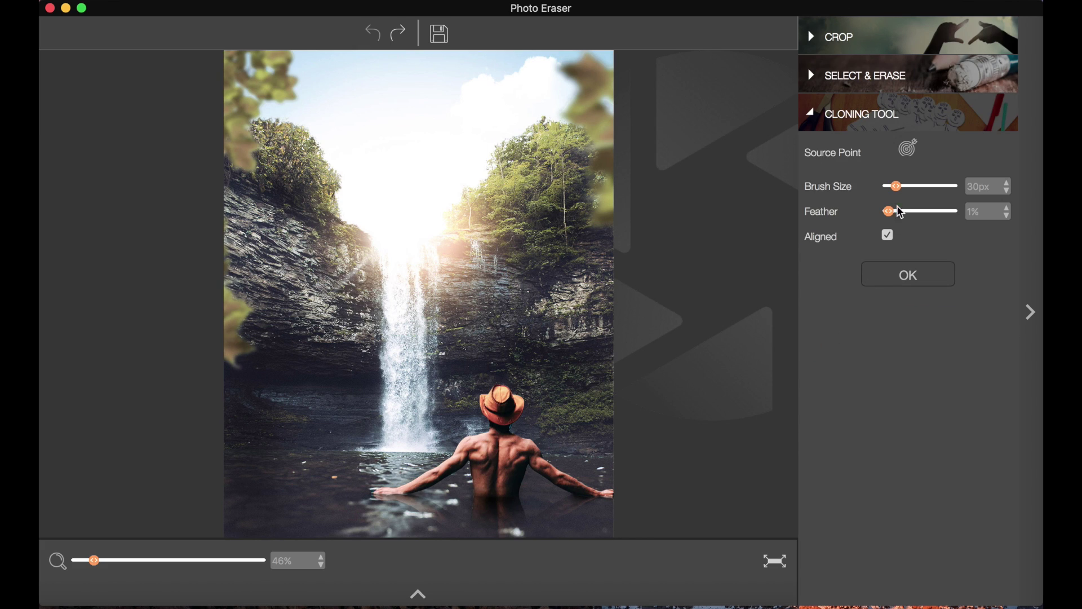
left_click(812, 86)
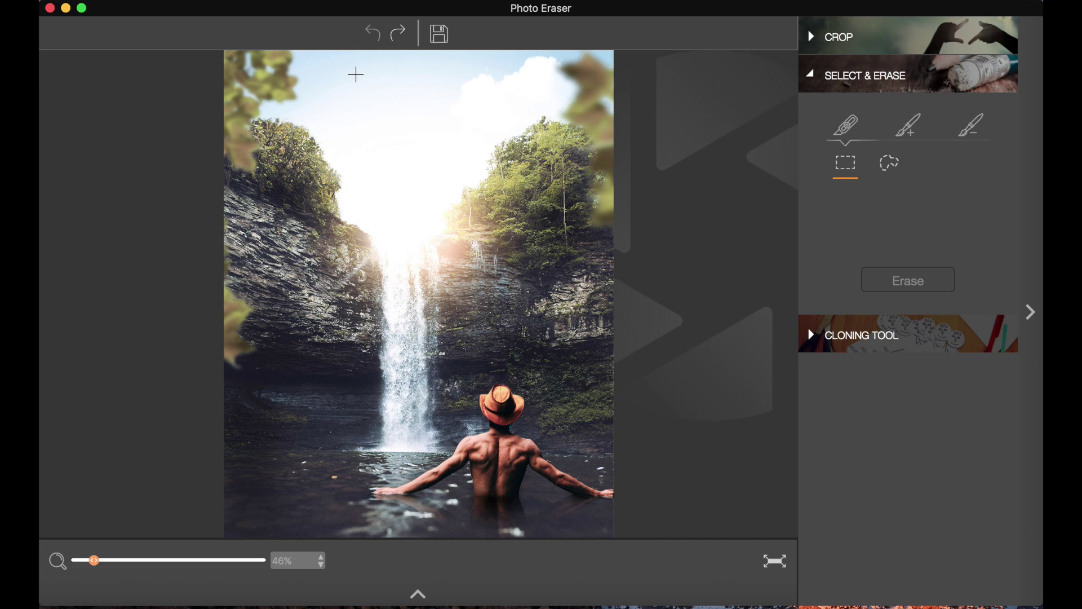
- Erase a rectangular patch of rock face directly left of the waterfall together with a rectangle around the man's hat and head
mouse_move(260, 242)
left_mouse_down()
mouse_move(271, 282)
mouse_move(369, 325)
mouse_move(447, 342)
mouse_move(532, 338)
mouse_move(412, 346)
mouse_move(380, 368)
left_mouse_up()
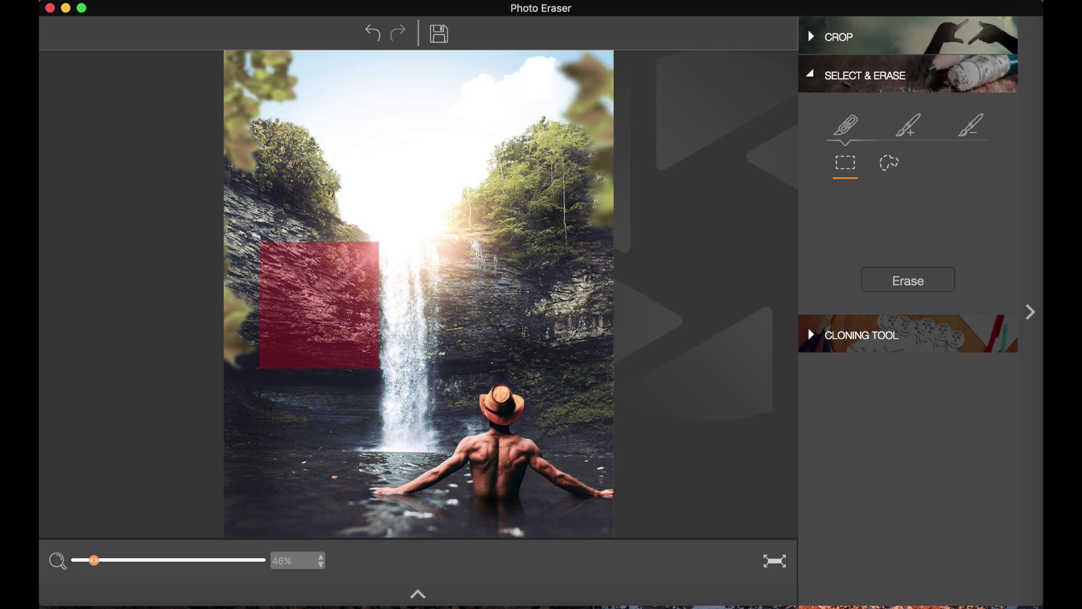
left_click(893, 284)
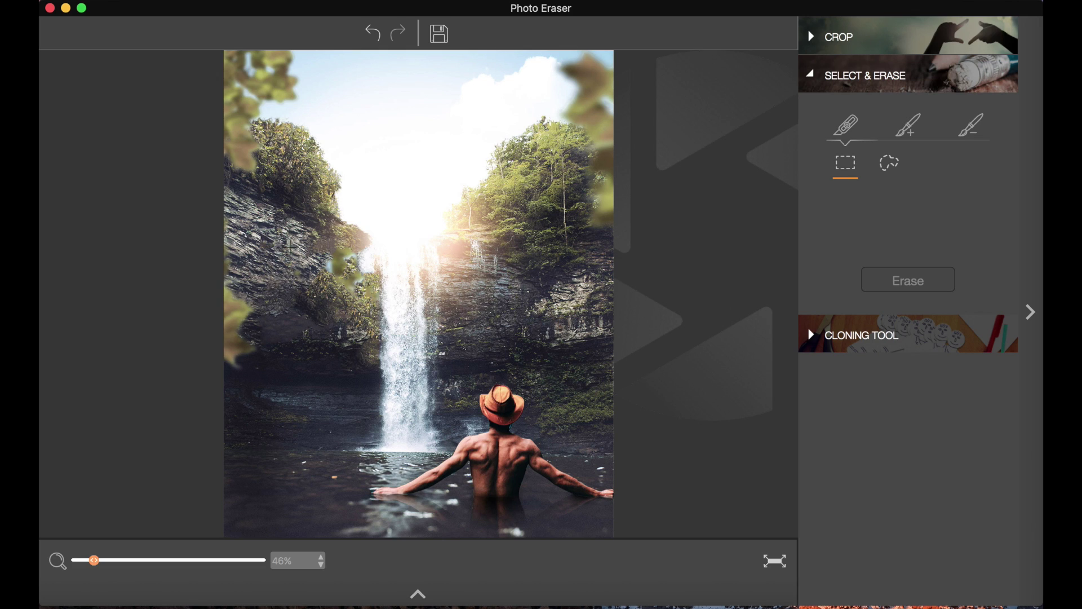
left_click_drag(259, 241, 379, 368)
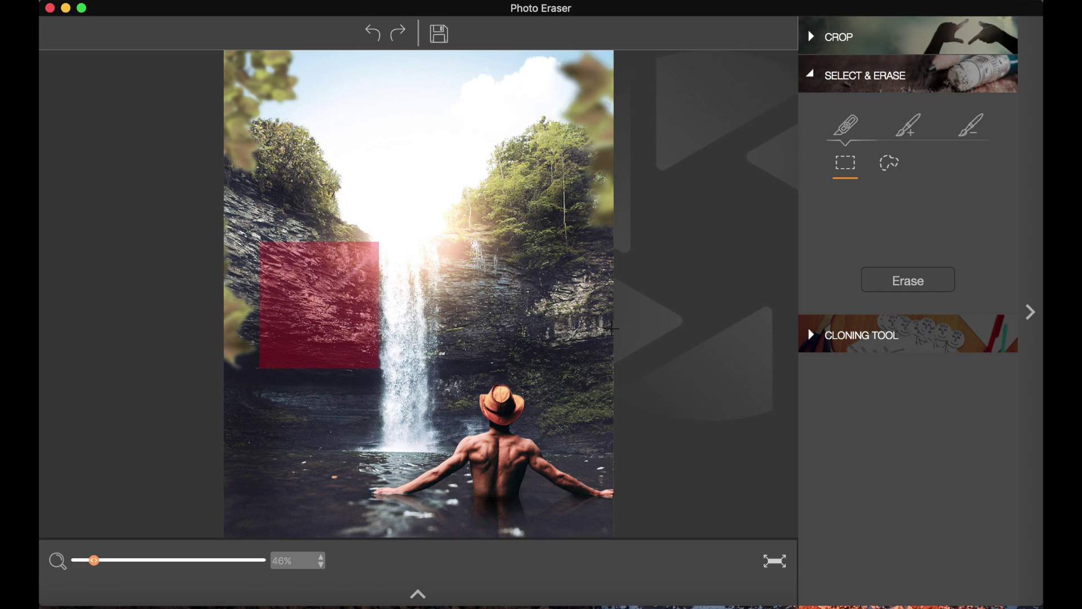
left_click_drag(474, 387, 531, 429)
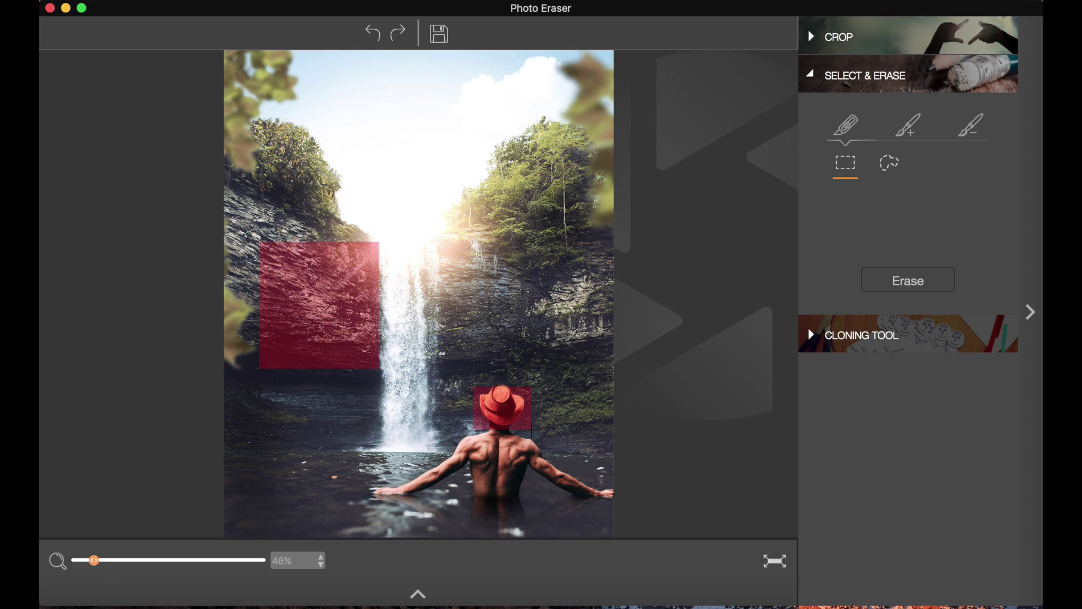
left_click(885, 286)
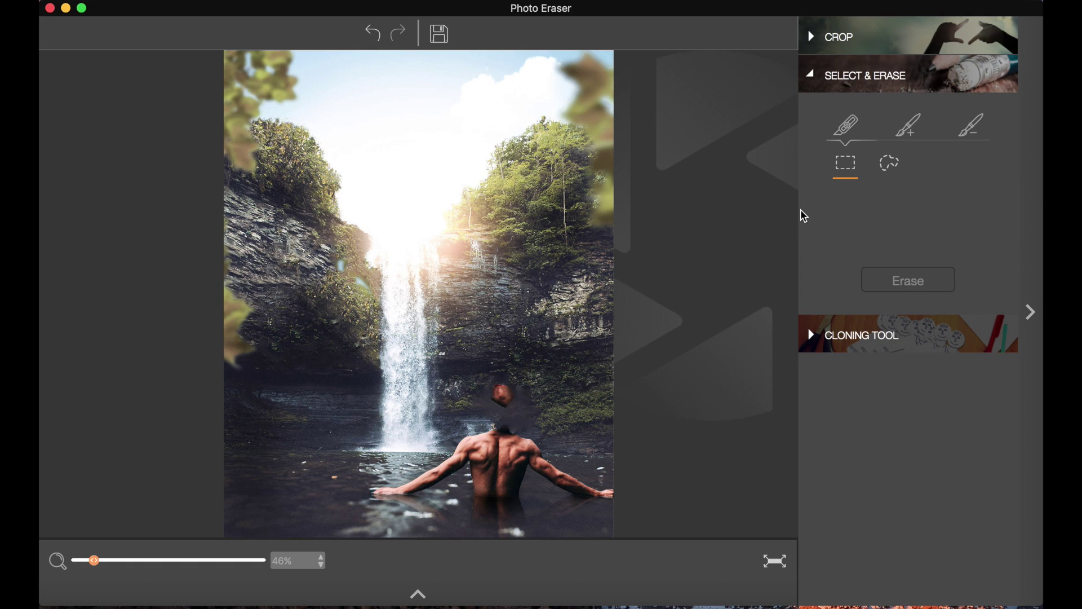
- Lasso the leftover hat fragment above the man's shoulders and erase it
left_click(889, 164)
left_click_drag(508, 411, 508, 413)
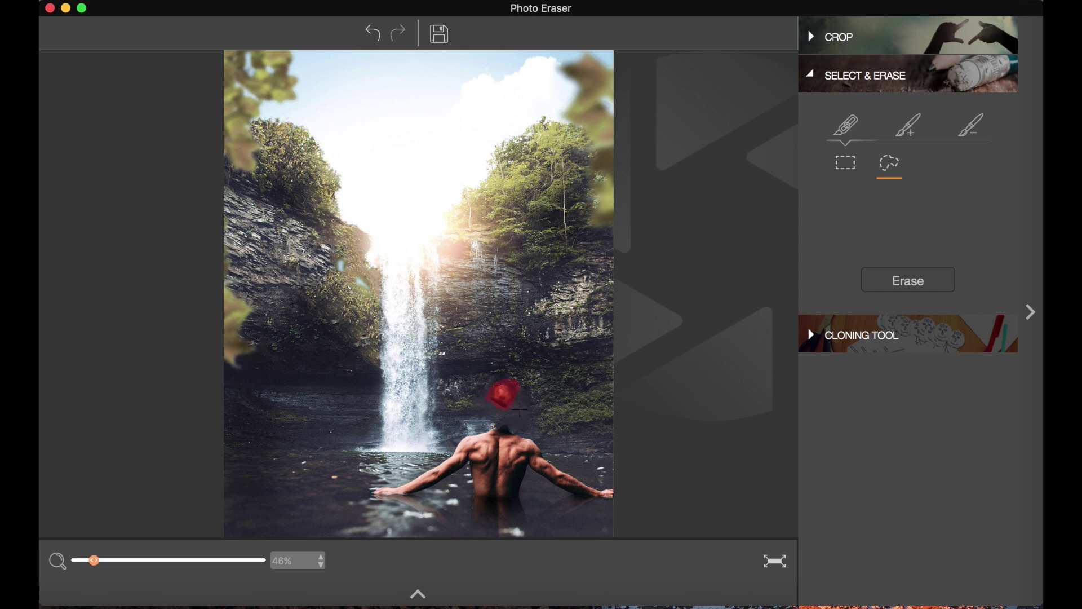
left_click(901, 282)
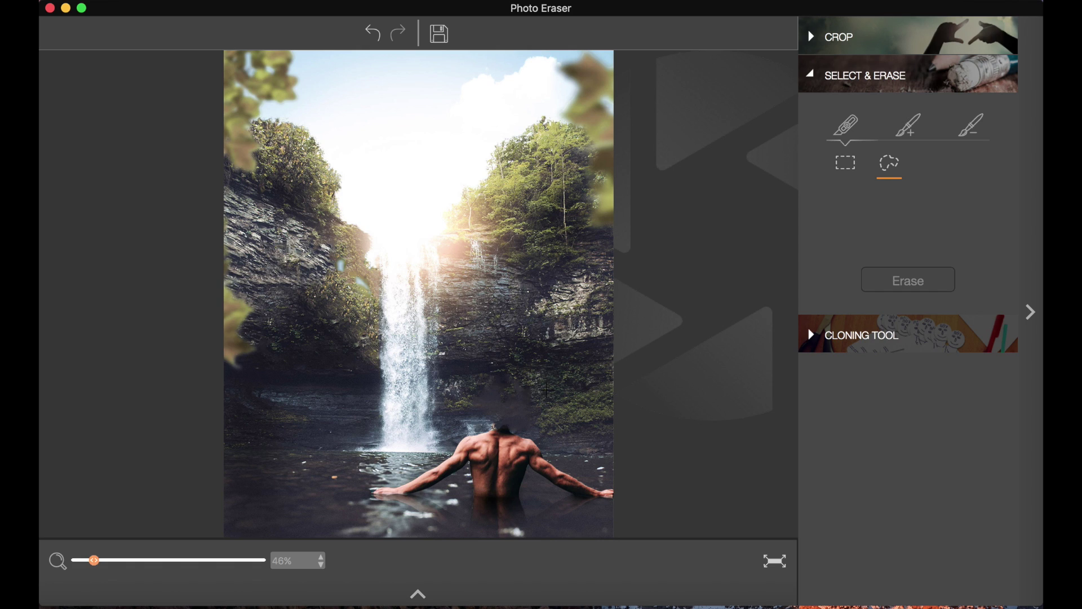
- Paint over the bright rock face near the photo's right edge with a 123 px selection brush and erase it
left_click(912, 129)
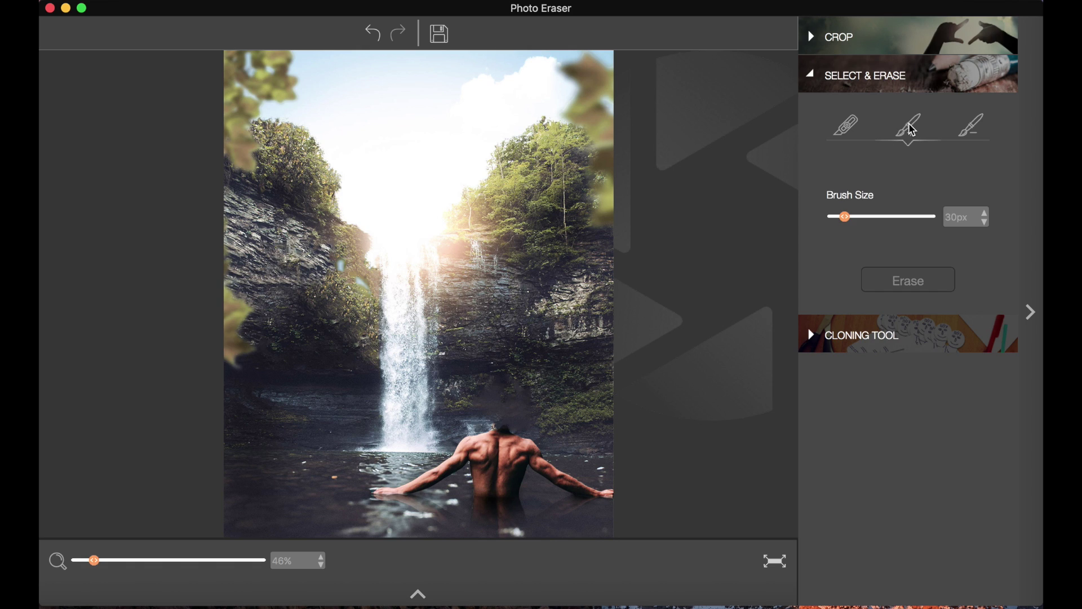
left_click(845, 219)
mouse_move(857, 224)
left_mouse_down()
mouse_move(901, 216)
mouse_move(881, 217)
left_mouse_up()
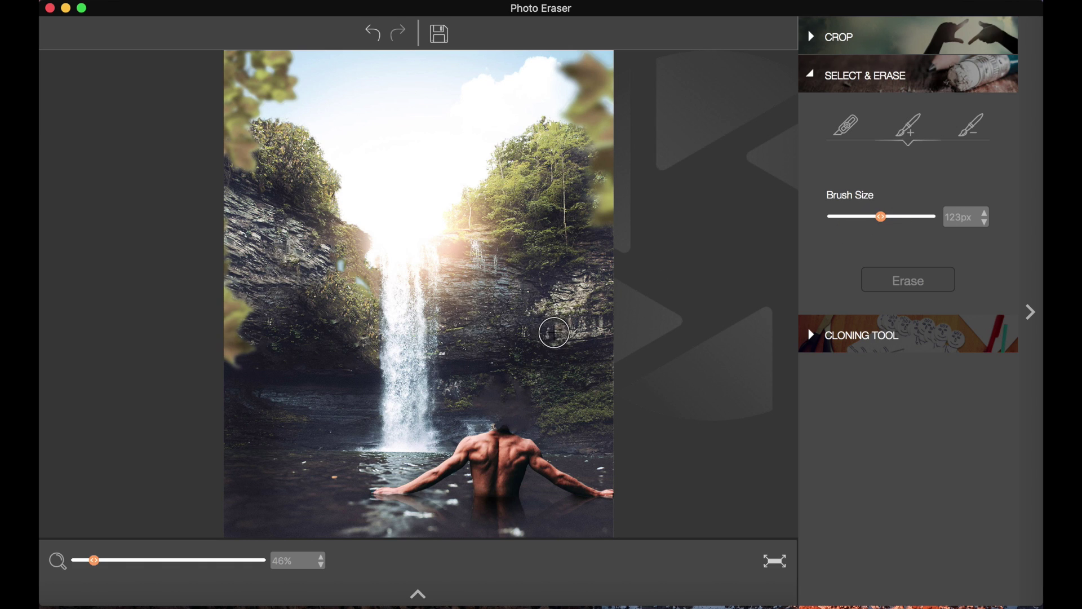
mouse_move(541, 307)
left_mouse_down()
mouse_move(575, 287)
mouse_move(580, 304)
mouse_move(558, 329)
mouse_move(602, 325)
left_mouse_up()
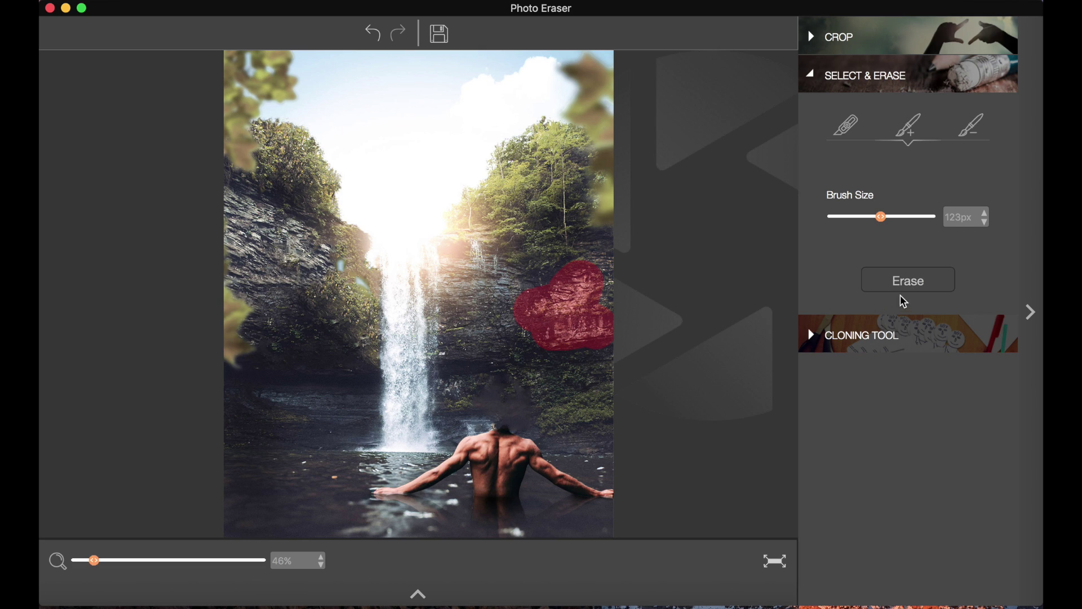
left_click(930, 276)
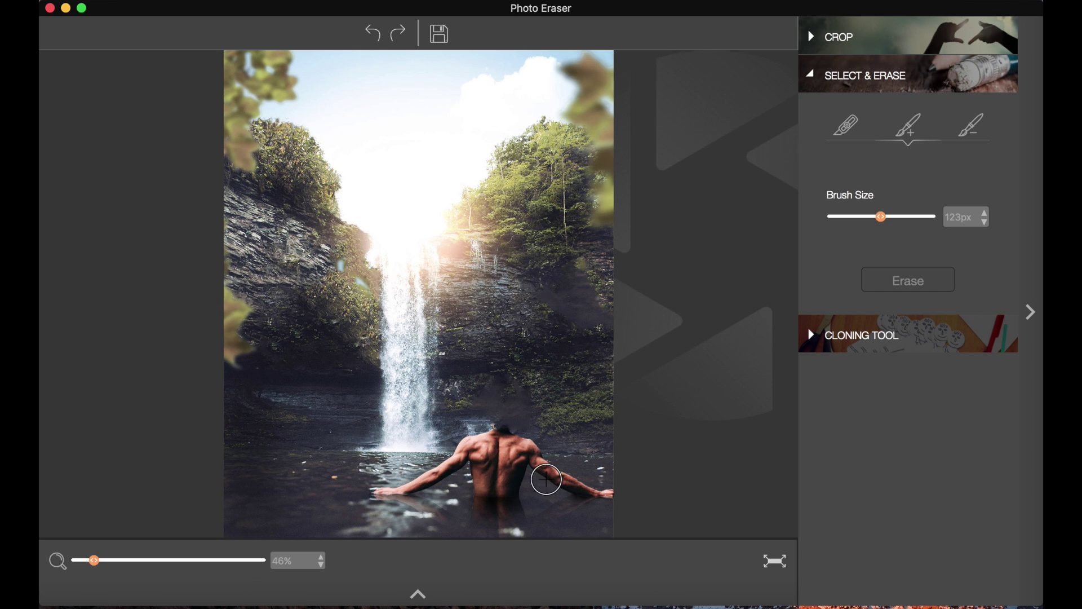
- Paint over the man's right arm with the 123 px brush and erase it, including the remnants near the photo's edge
left_click_drag(541, 468, 611, 496)
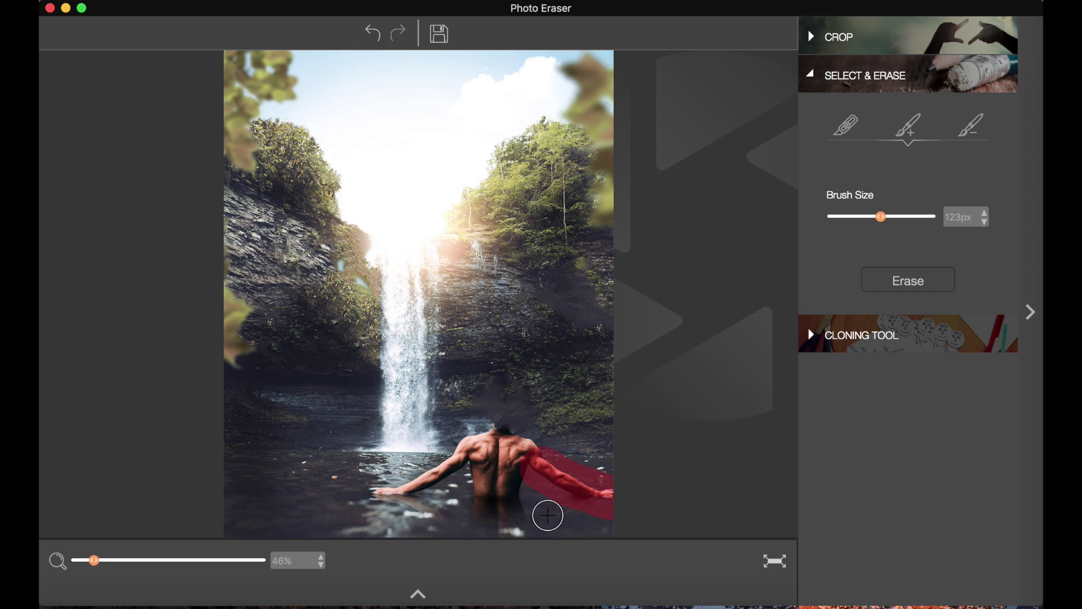
left_click(903, 286)
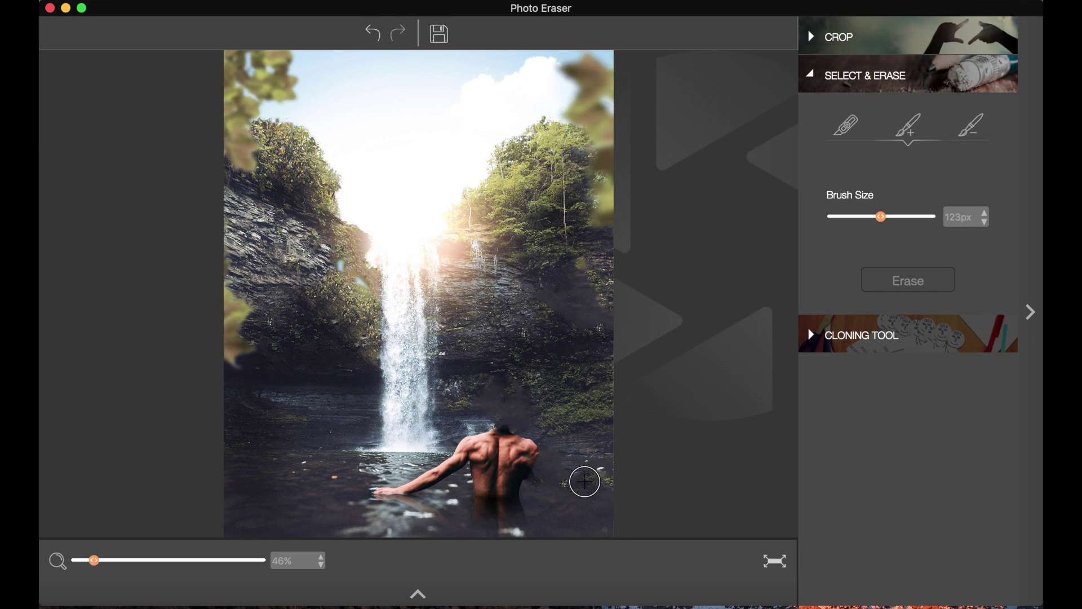
left_click_drag(599, 474, 611, 491)
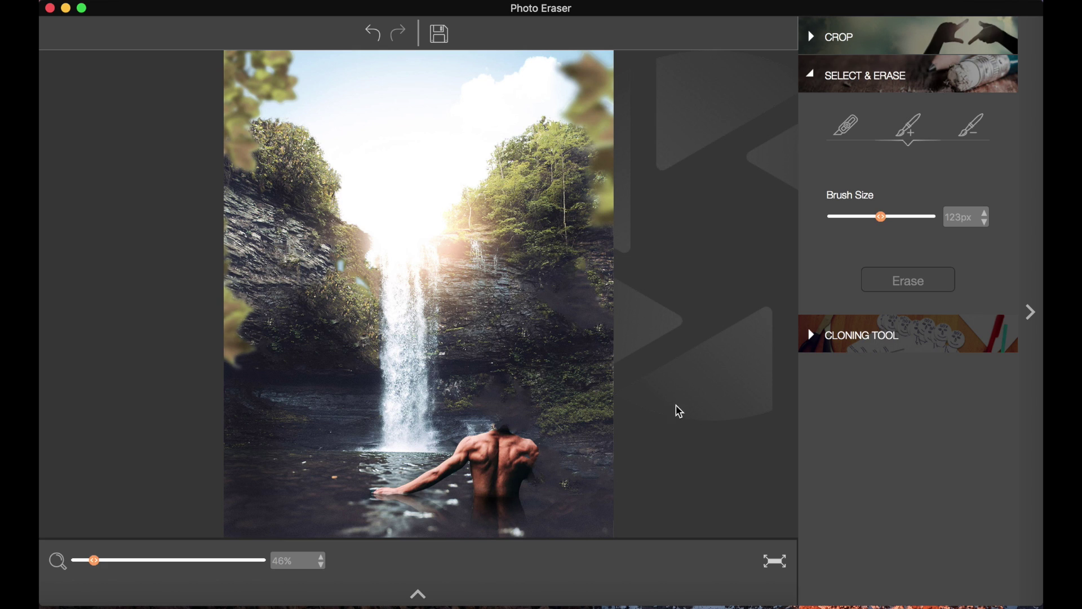
- Paint a large selection over the rocks right of the waterfall and the man's back with a 162 px brush
left_click(971, 124)
left_click(909, 125)
mouse_move(497, 269)
left_mouse_down()
mouse_move(468, 305)
mouse_move(484, 352)
mouse_move(552, 354)
mouse_move(539, 393)
mouse_move(449, 502)
left_mouse_up()
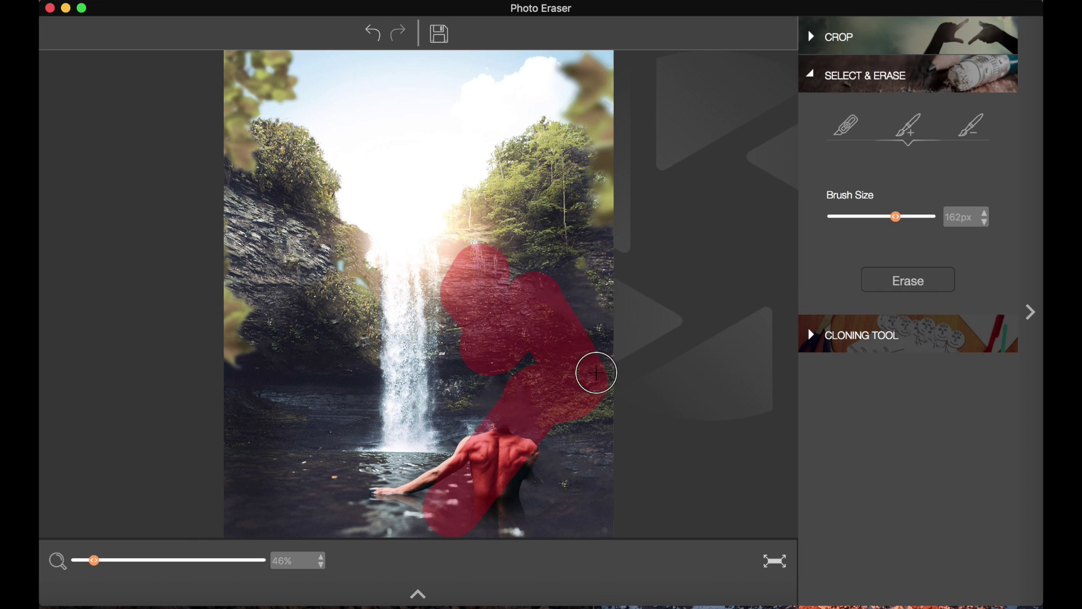
- Set the subtracting brush to 91 px and remove the painted selection from the rocks and the man's back
left_click(975, 125)
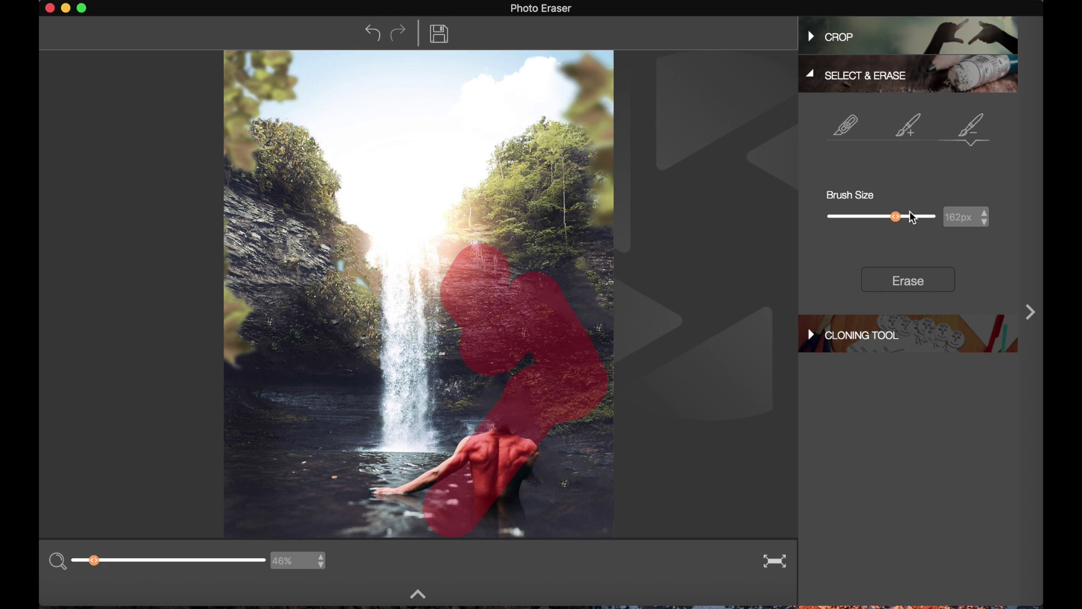
left_click(870, 218)
left_click_drag(492, 498, 481, 487)
left_click(907, 125)
mouse_move(476, 382)
left_mouse_down()
mouse_move(506, 430)
mouse_move(487, 430)
mouse_move(489, 452)
left_mouse_up()
left_click(969, 129)
key("Return")
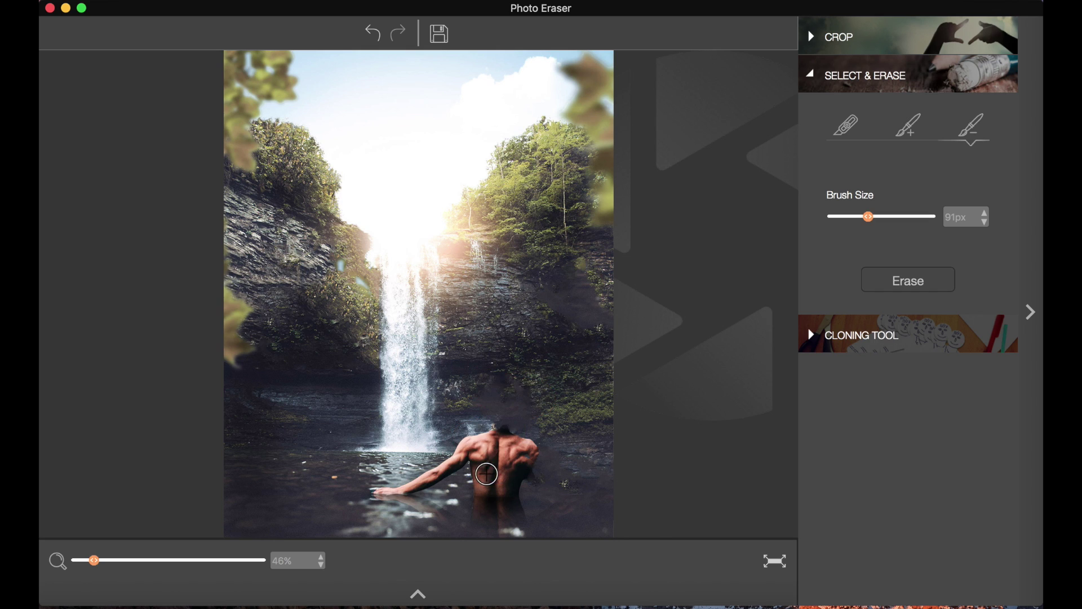
- Paint scattered 91 px selection patches over the trees, waterfall, rocks, man's shoulder and water, and clear them with the subtracting brush
left_click(910, 124)
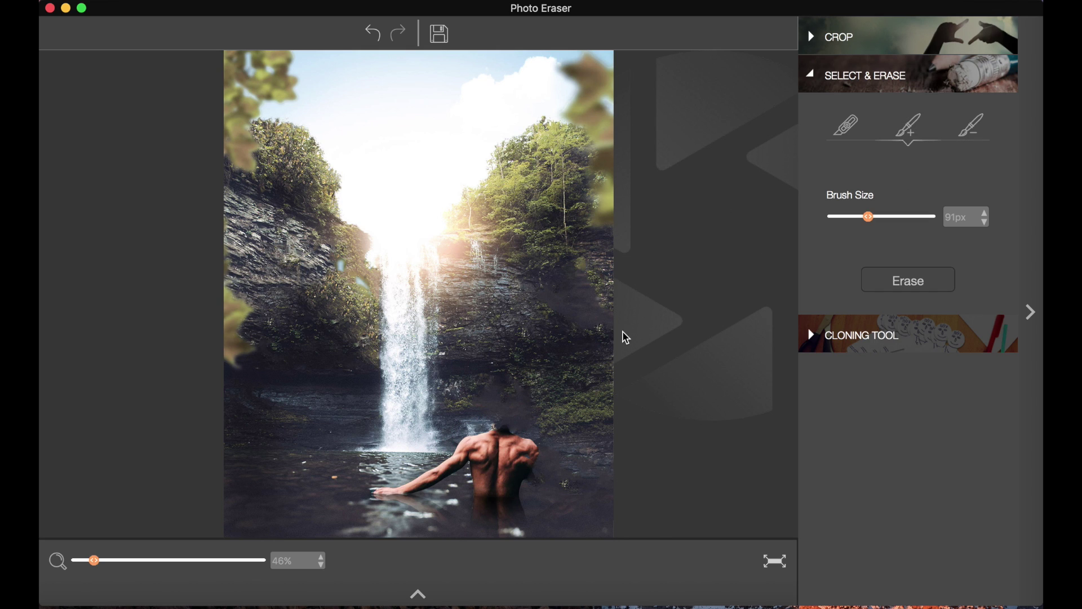
mouse_move(278, 186)
left_mouse_down()
mouse_move(304, 186)
mouse_move(319, 204)
left_mouse_up()
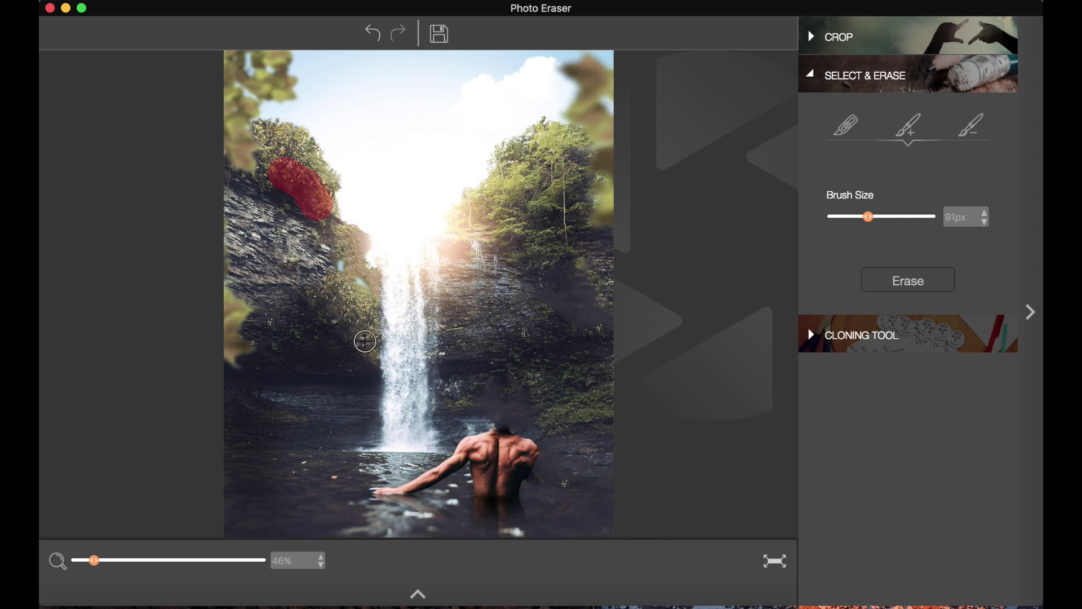
left_click_drag(364, 333, 437, 398)
left_click_drag(537, 341, 537, 369)
left_click_drag(552, 449, 531, 456)
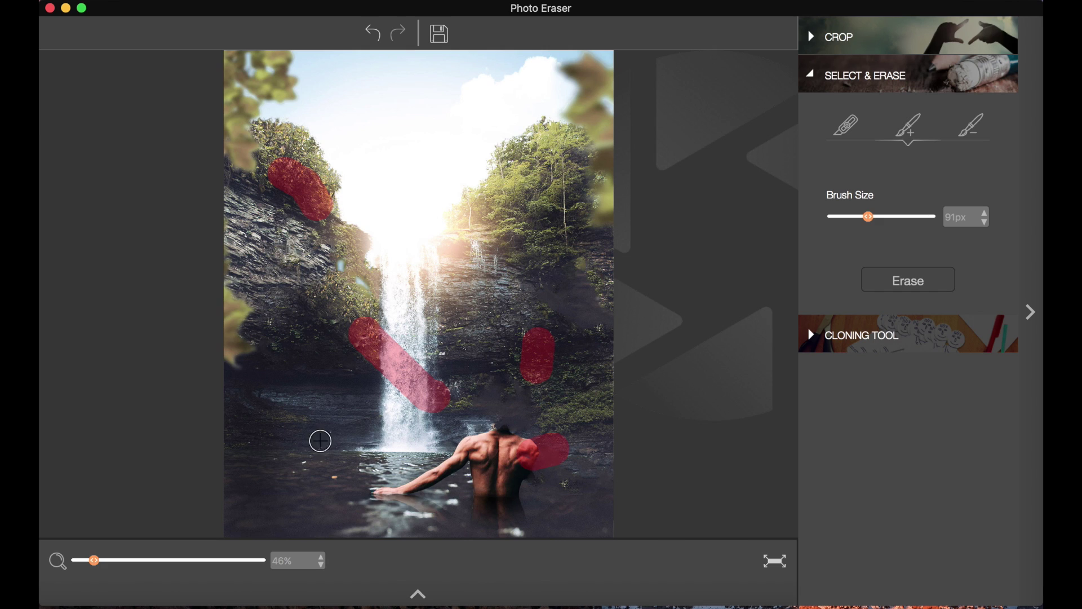
left_click(367, 458)
left_click(279, 450)
left_click(964, 123)
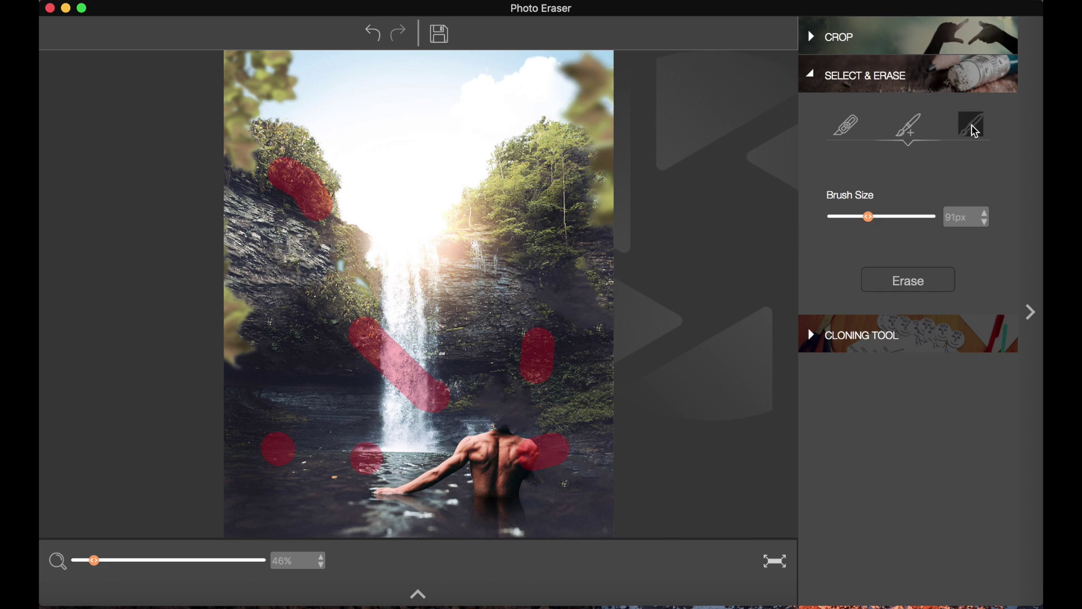
left_click(525, 449)
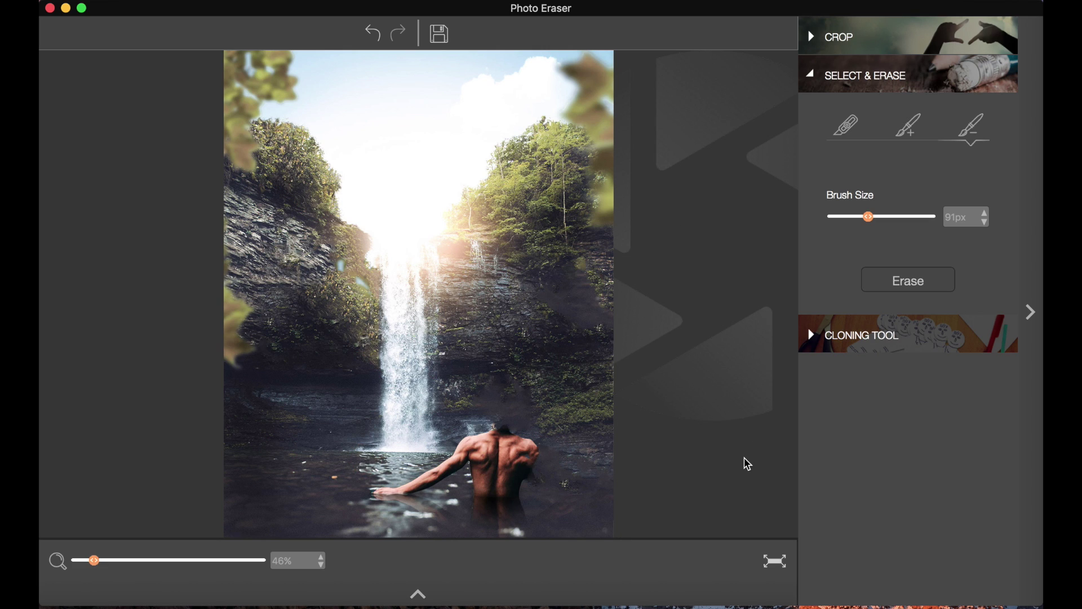
- Set the Cloning Tool to a 62 px brush with 50% feather and clone over the dark erased rock area right of the waterfall
left_click(863, 342)
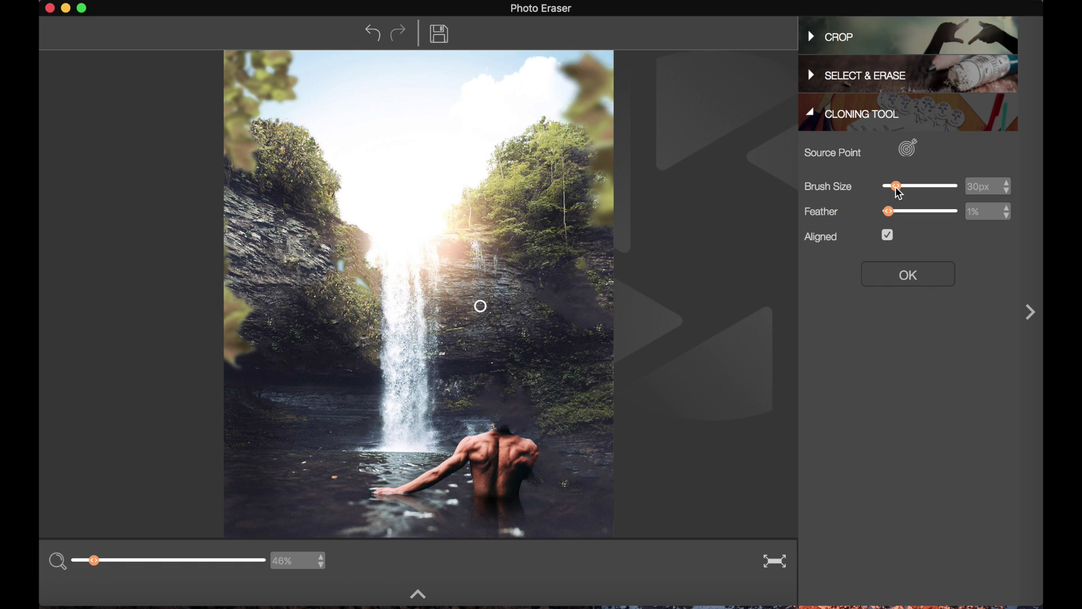
left_click_drag(926, 187, 904, 187)
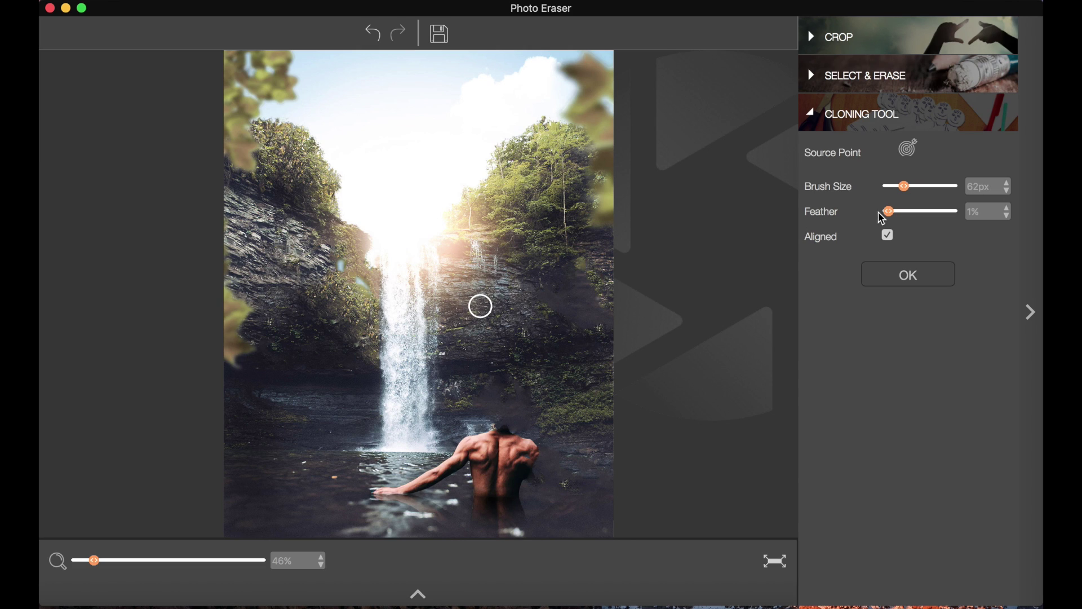
left_click_drag(919, 216, 923, 217)
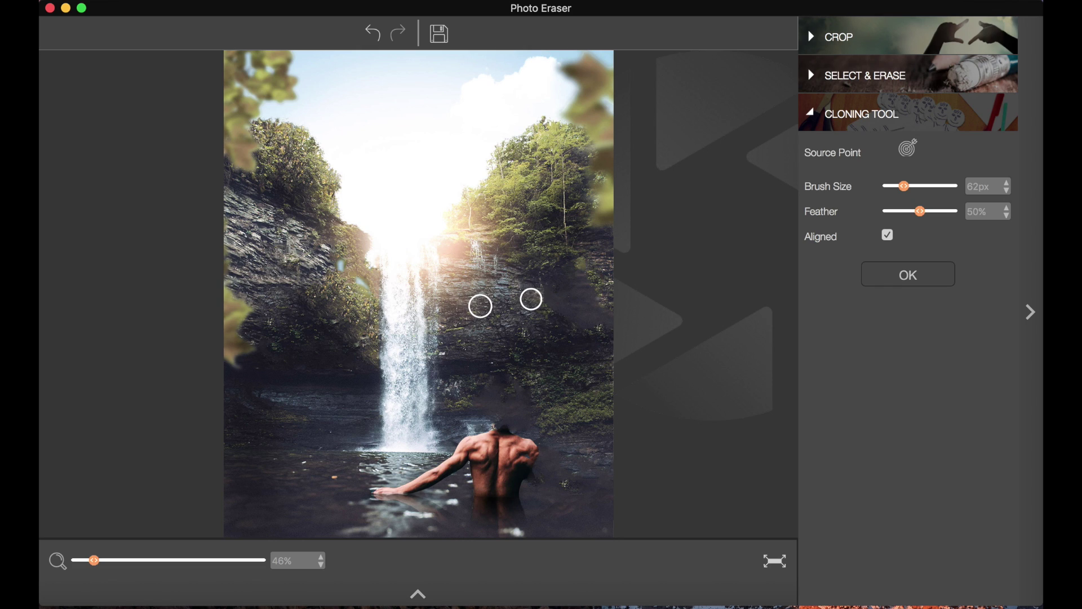
mouse_move(530, 296)
left_mouse_down()
mouse_move(544, 290)
mouse_move(575, 309)
left_mouse_up()
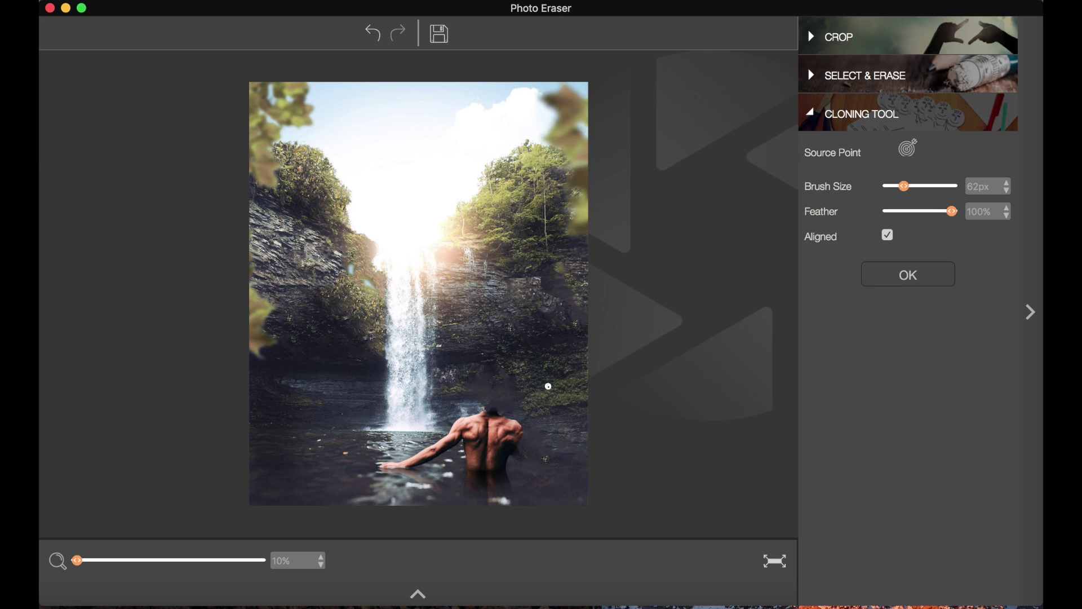
- Set the cloning brush to 141 px with 100% feather and make a short clone stroke on the rocks between the waterfall and the man
left_click(928, 190)
left_click_drag(464, 376, 461, 379)
scroll(461, 377, "up", 5)
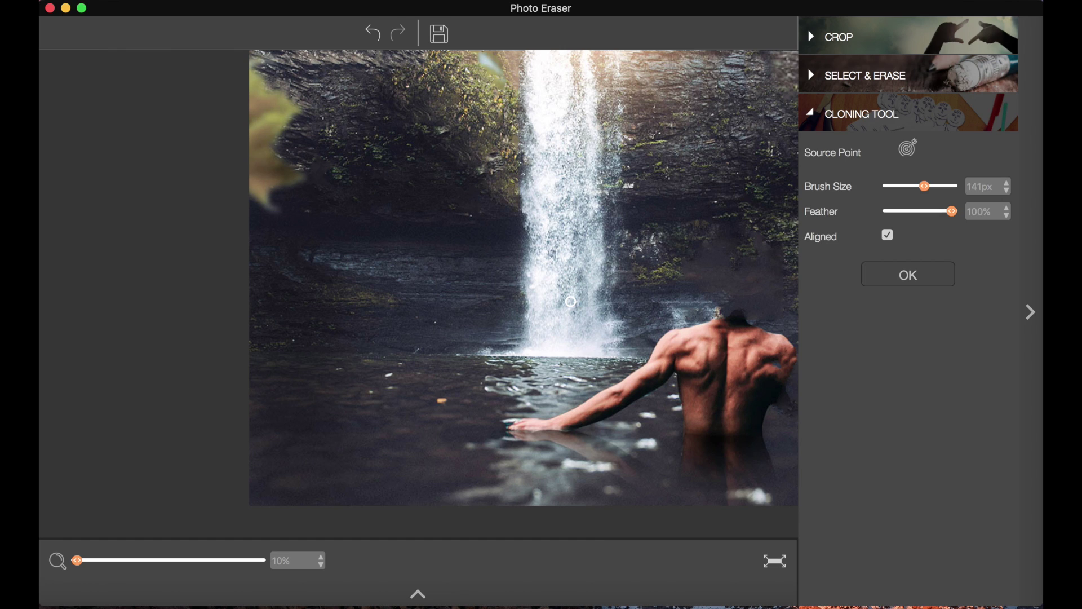
key("Return")
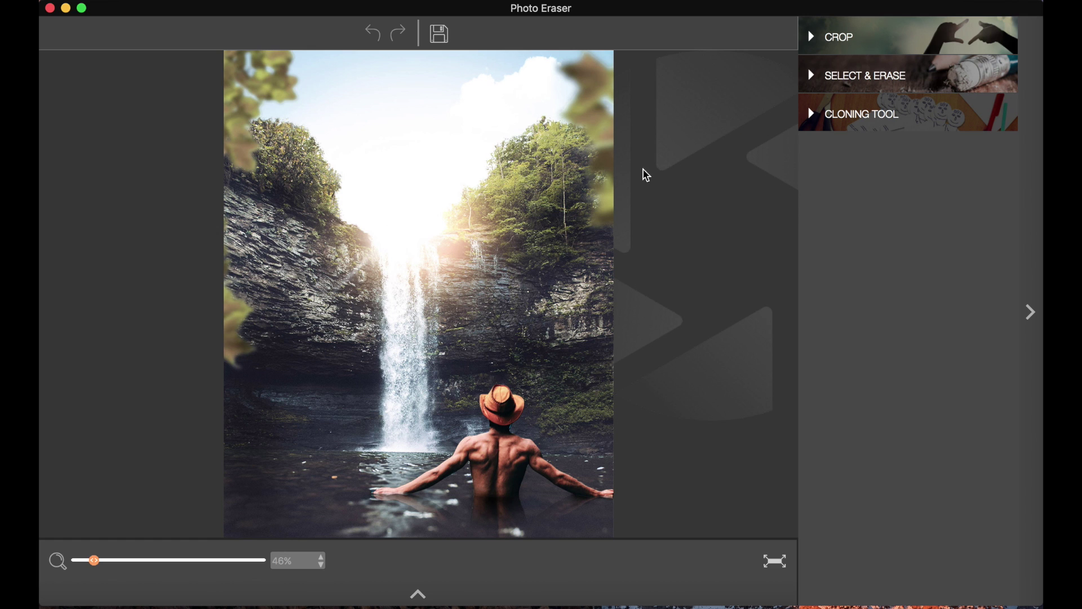
mouse_move(333, 14)
left_mouse_down()
mouse_move(791, 77)
mouse_move(598, 171)
mouse_move(444, 400)
mouse_move(431, 448)
mouse_move(394, 440)
mouse_move(336, 17)
left_mouse_up()
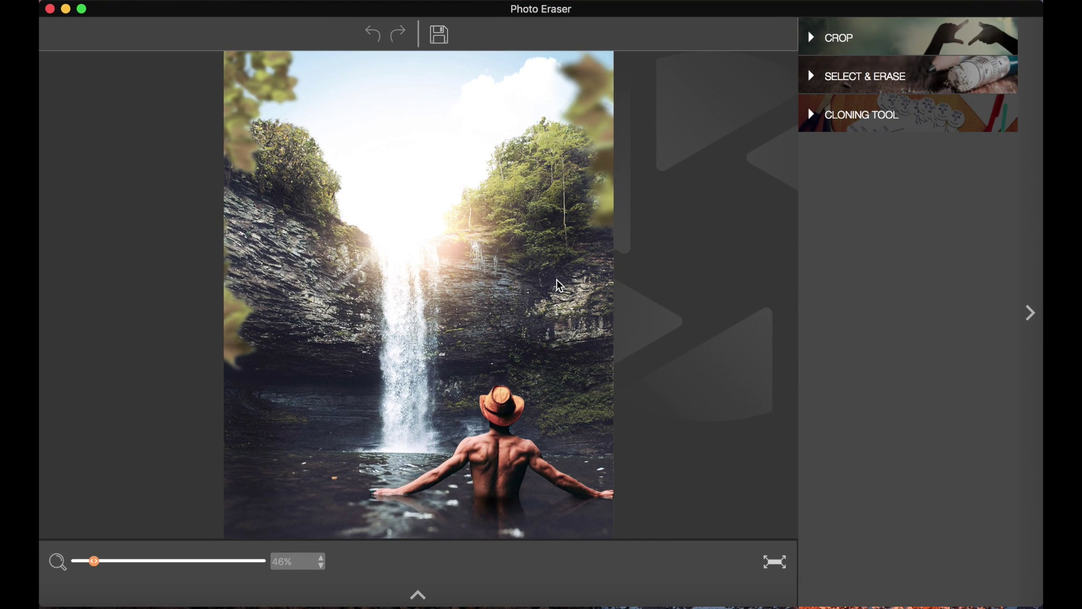